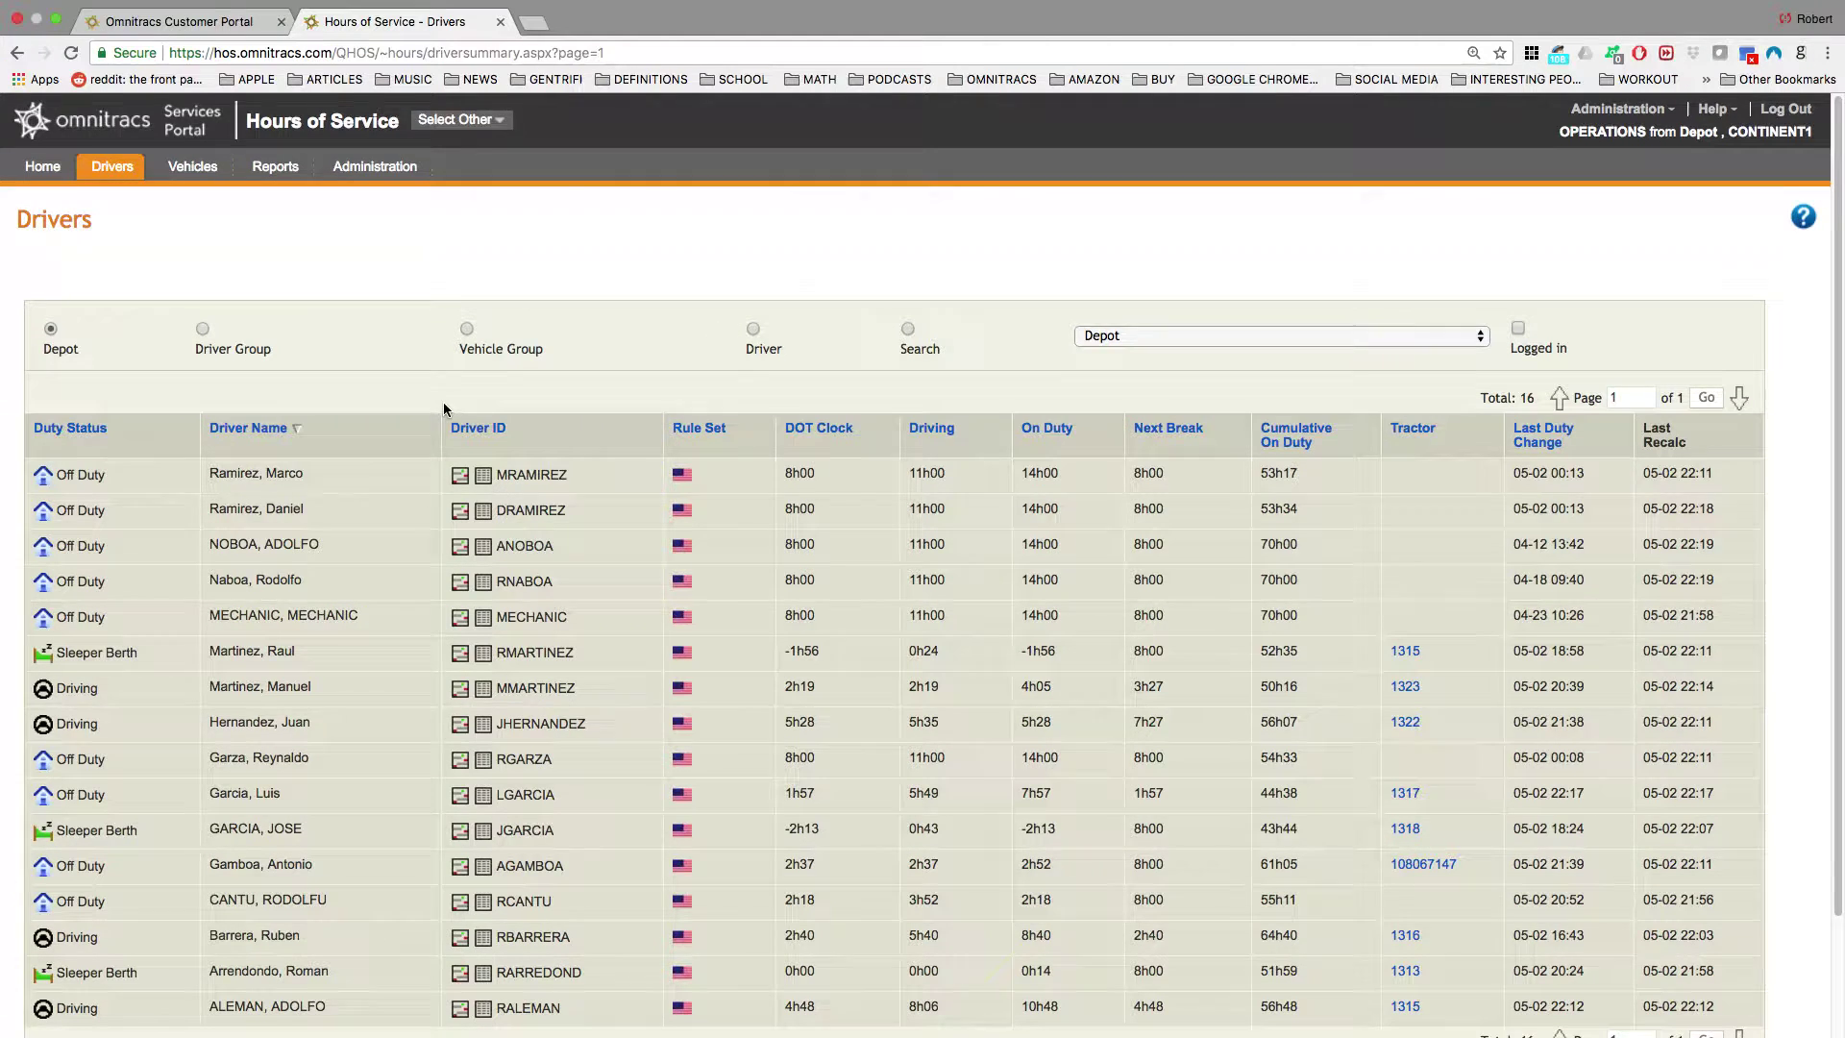
Open the first driver's Driver Chart and scroll through its daily duty-status bars ending 5/2/2018.
{"action": "scroll", "coordinate": [441, 403], "scroll_direction": "down", "scroll_amount": 1}
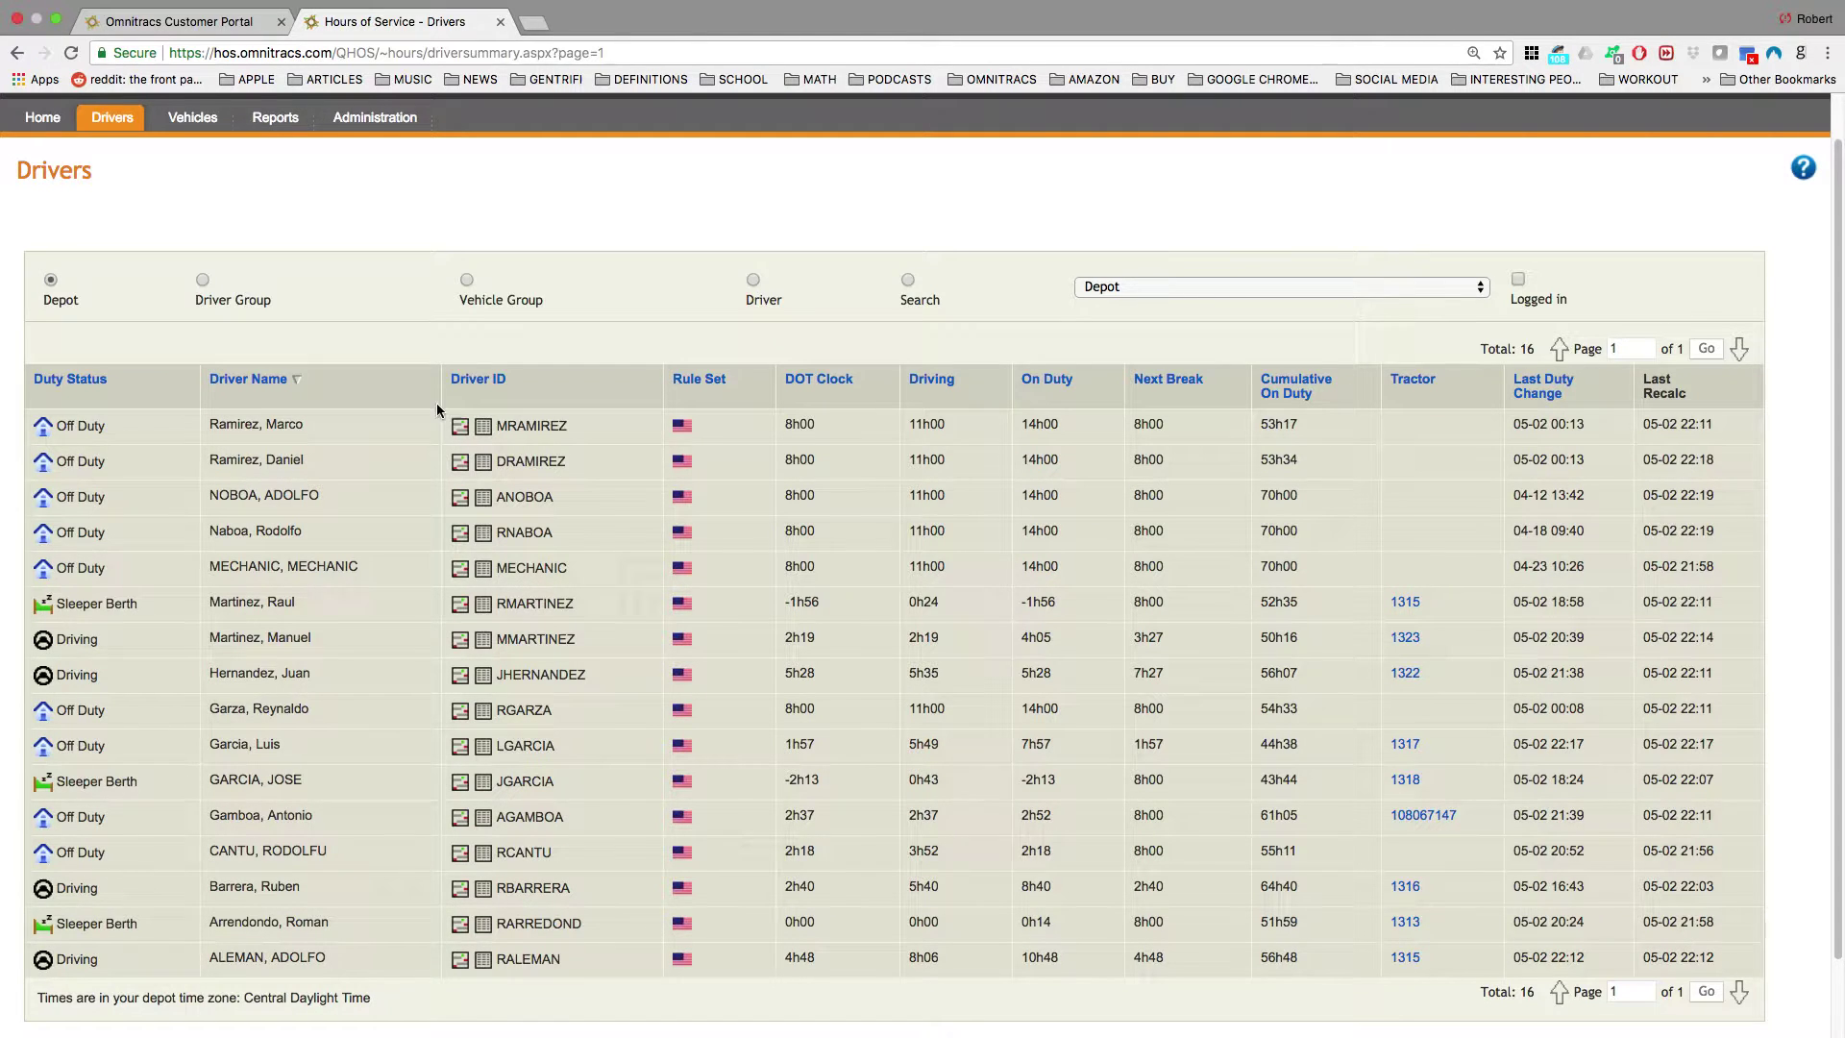
{"action": "scroll", "coordinate": [713, 809], "scroll_direction": "down", "scroll_amount": 2}
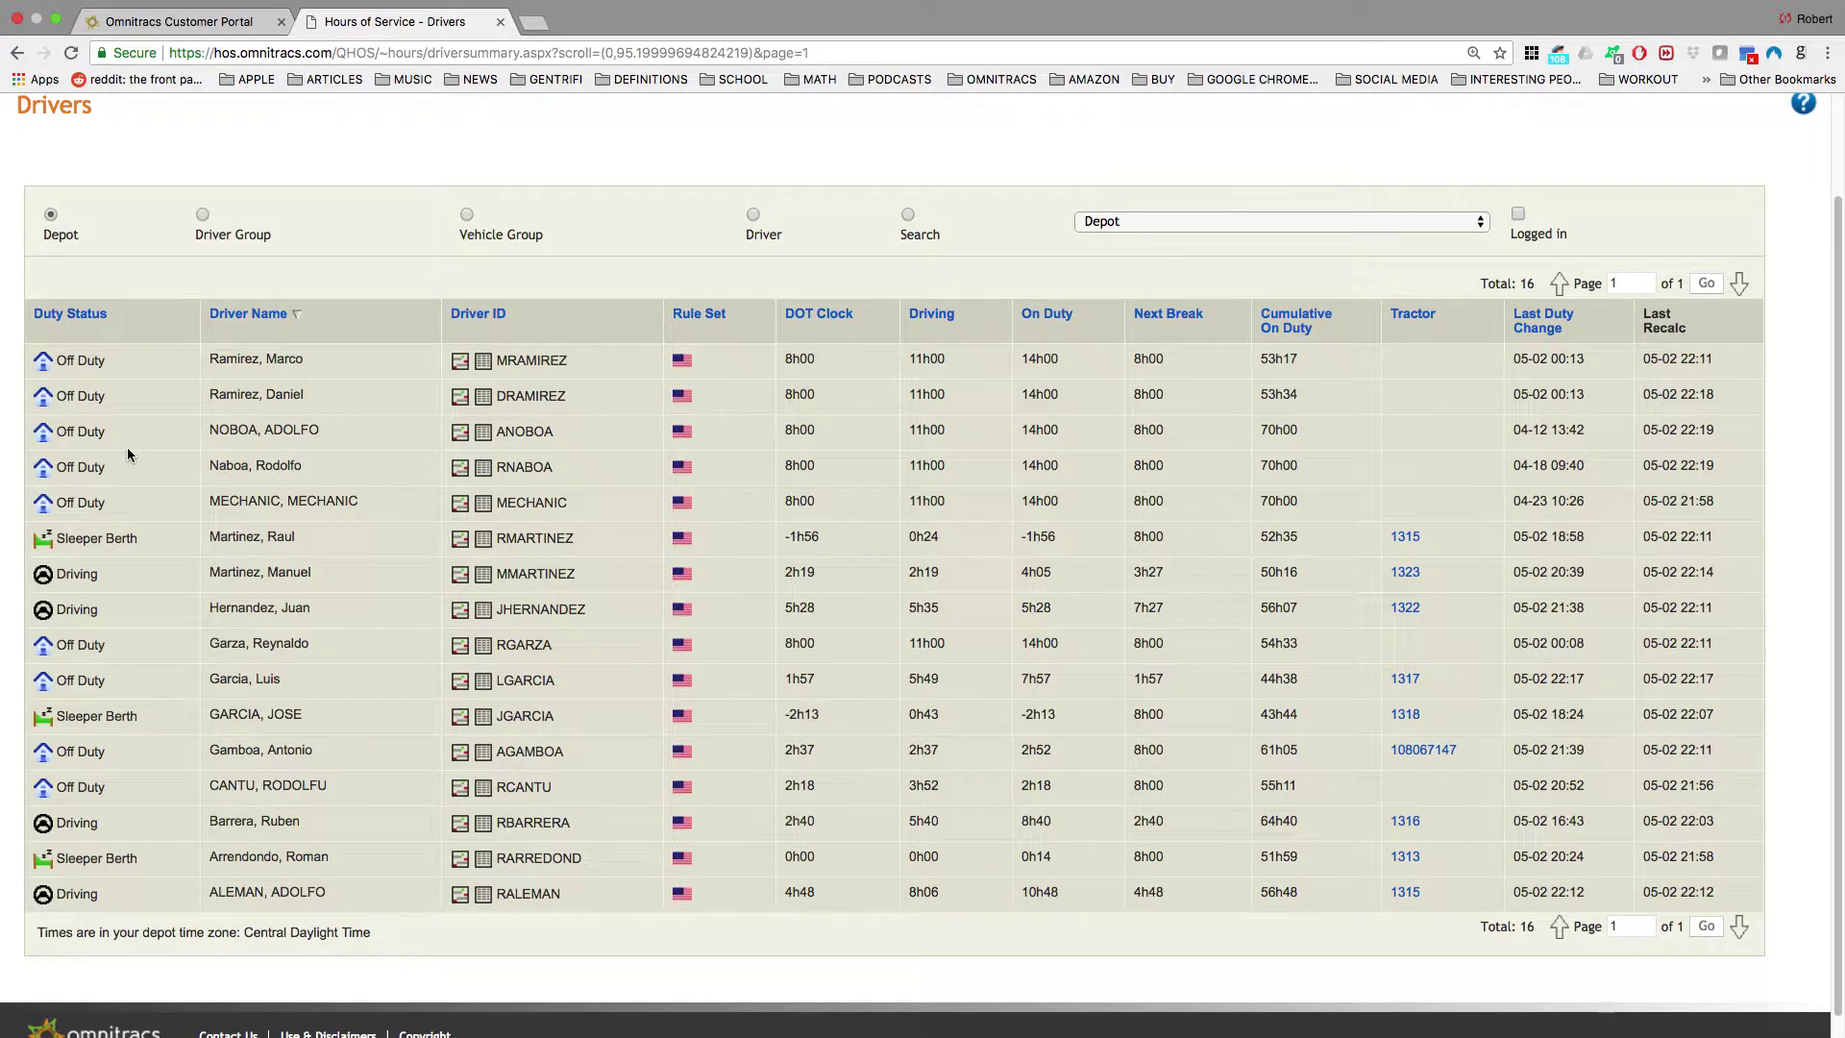
{"action": "left_click", "coordinate": [460, 366]}
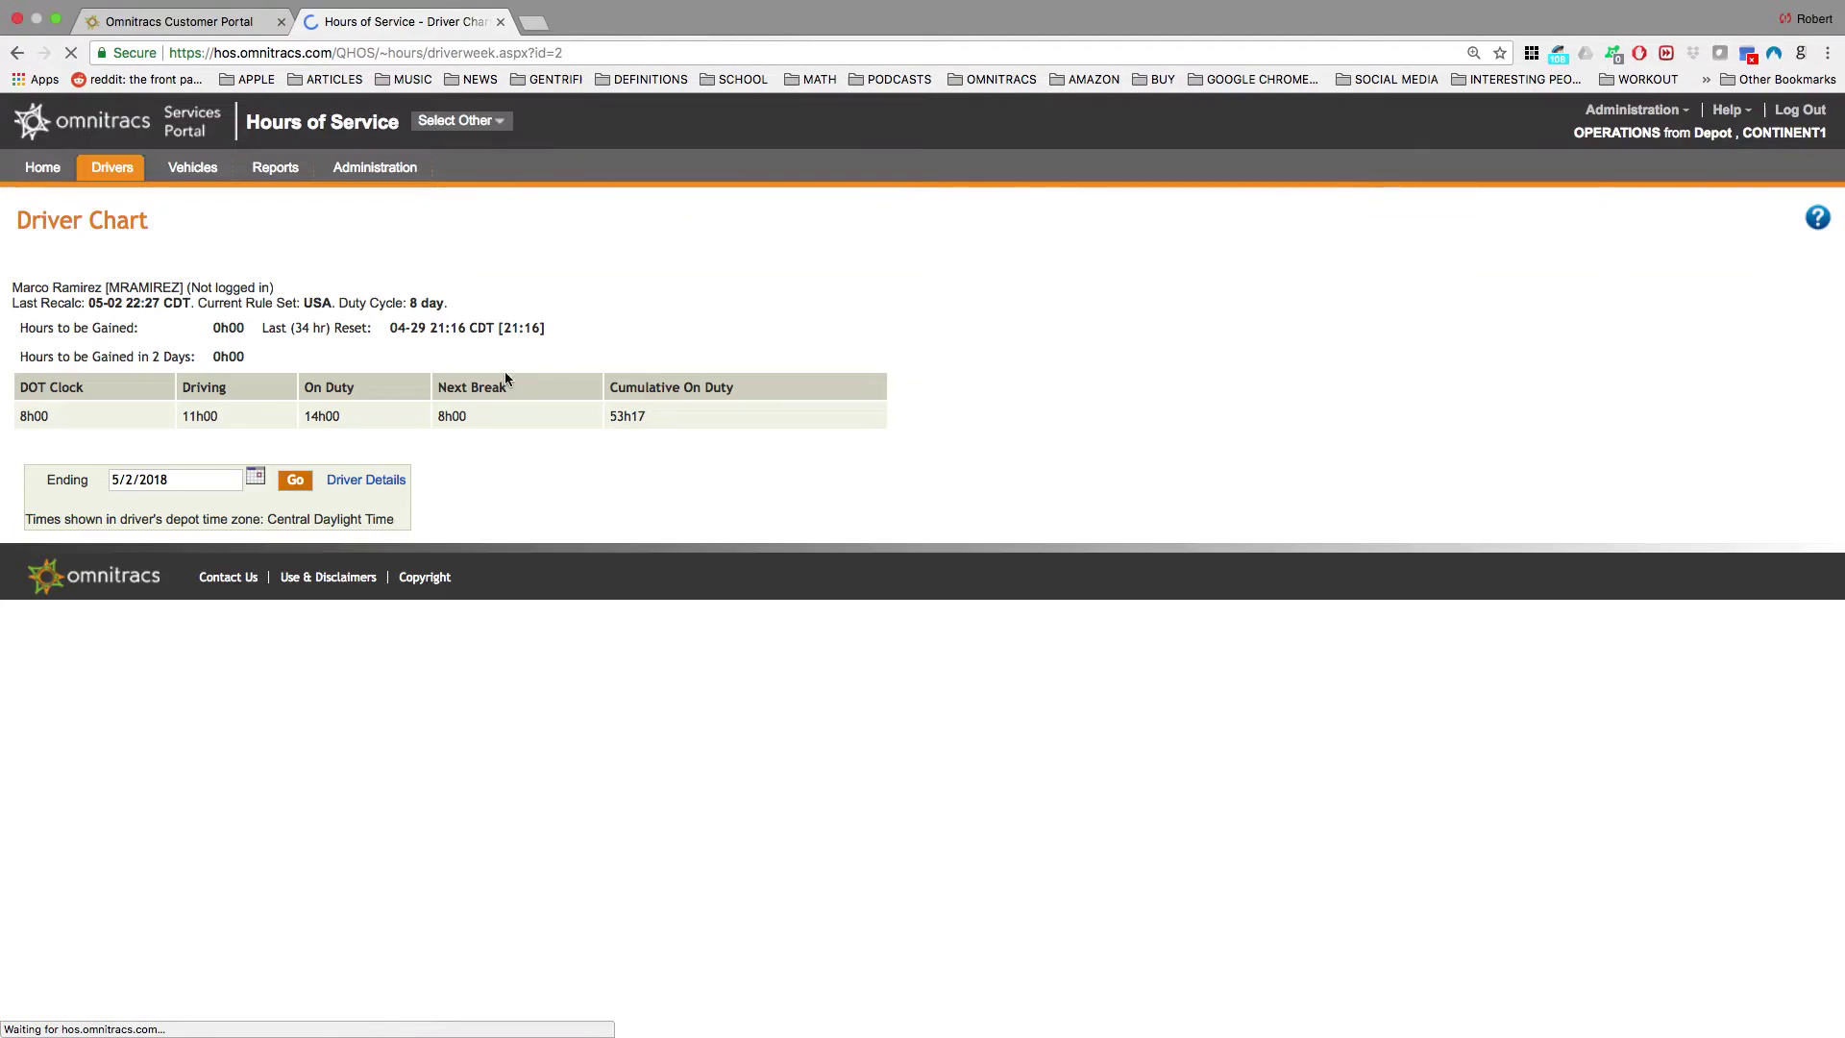
{"action": "scroll", "coordinate": [1086, 413], "scroll_direction": "down", "scroll_amount": 2}
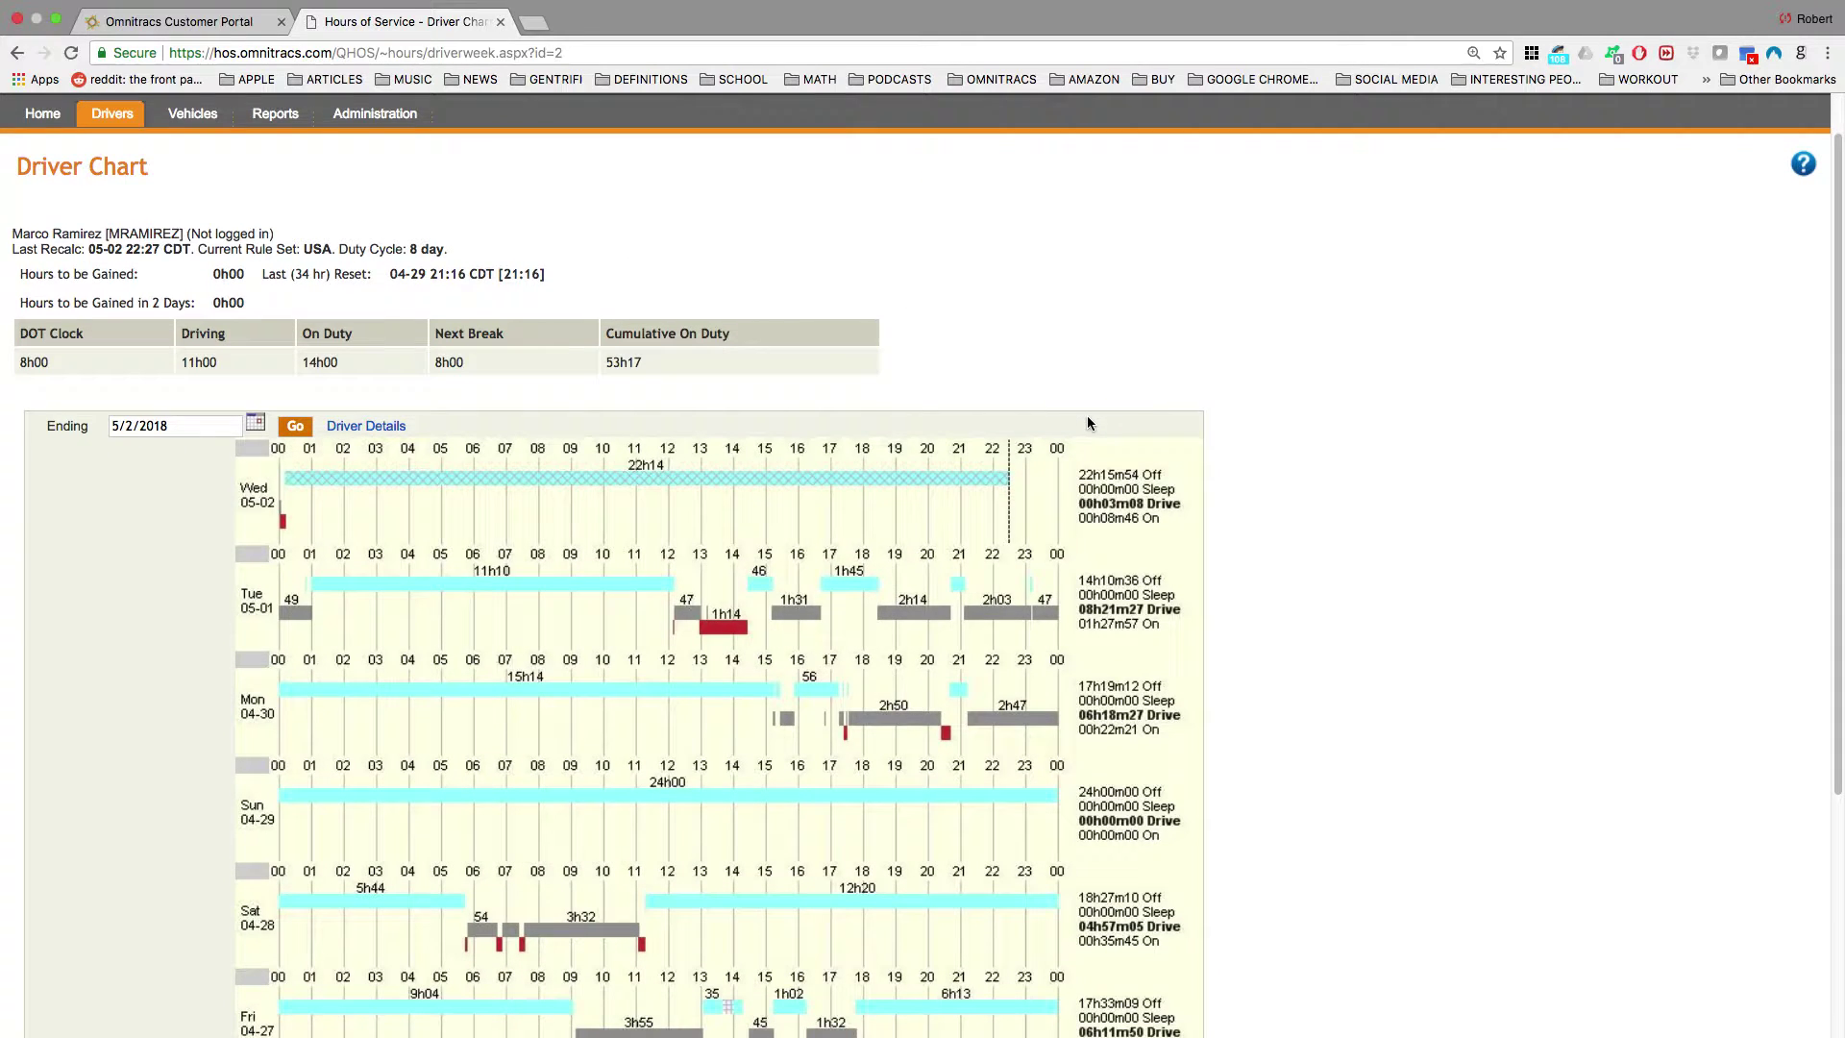
{"action": "scroll", "coordinate": [1091, 423], "scroll_direction": "down", "scroll_amount": 2}
{"action": "scroll", "coordinate": [1095, 427], "scroll_direction": "down", "scroll_amount": 2}
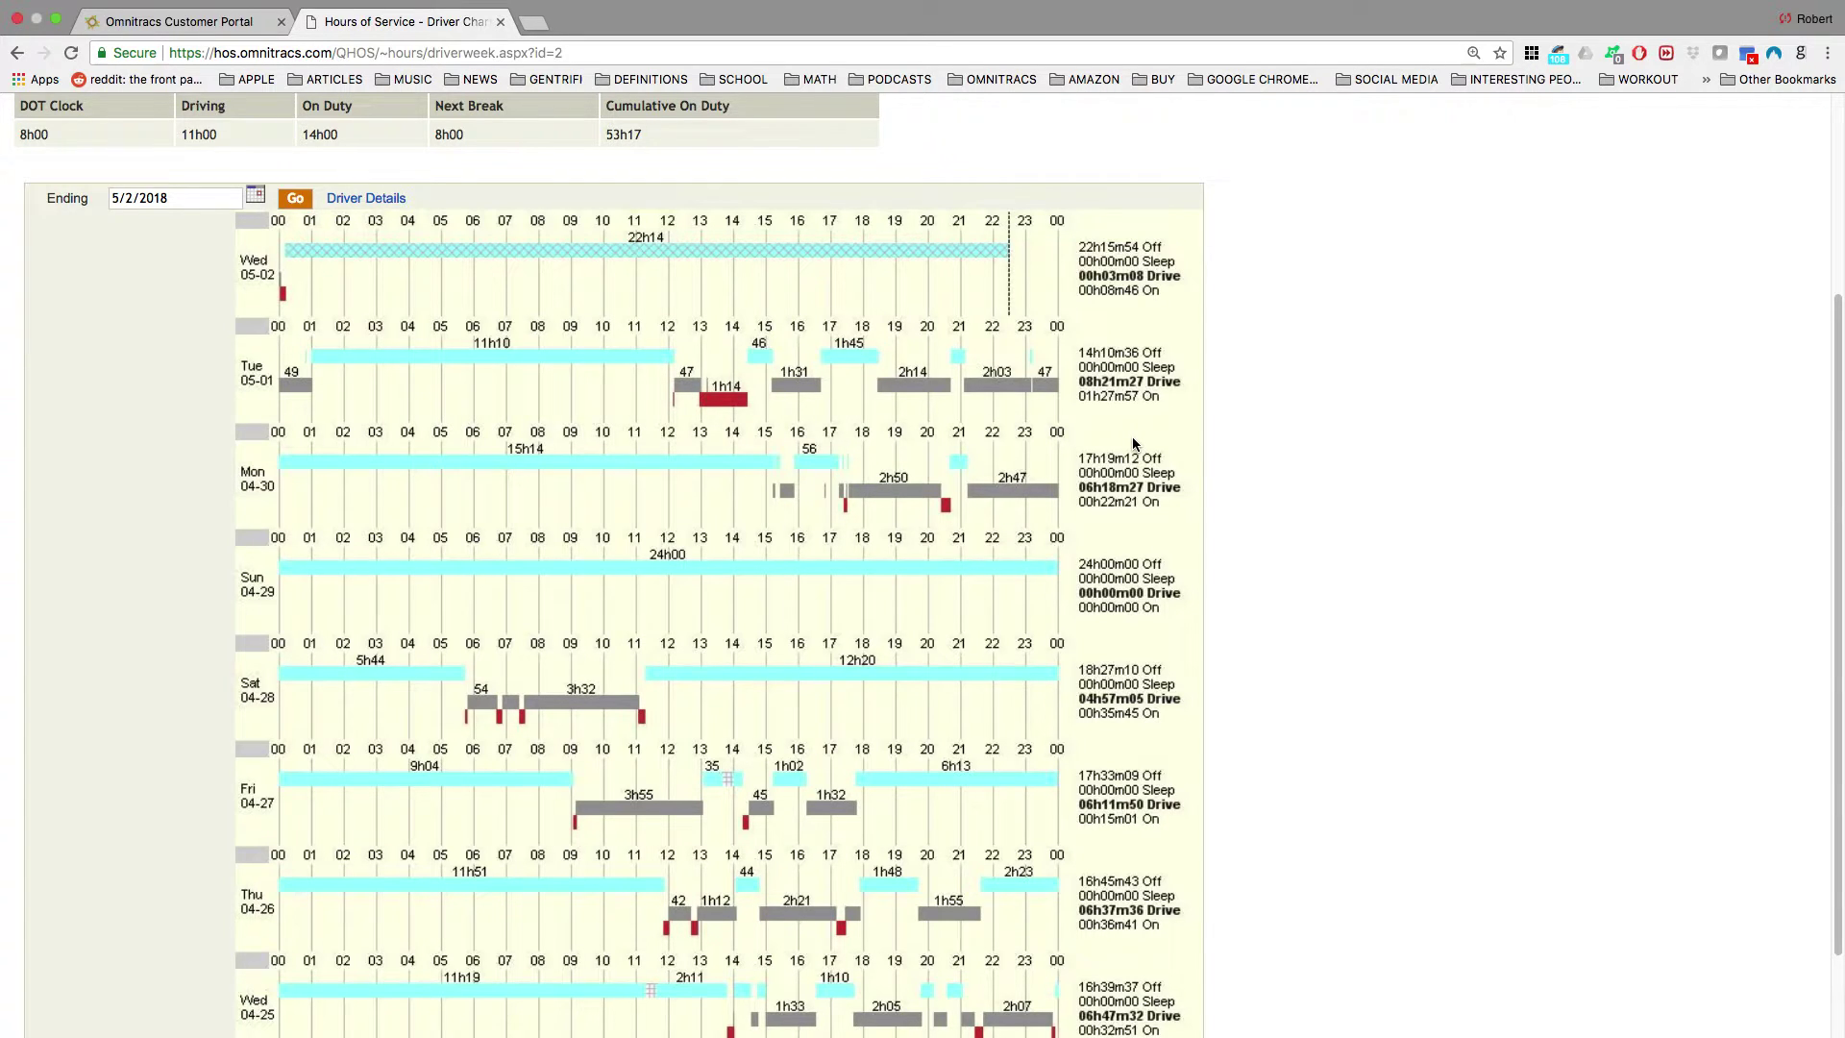
{"action": "scroll", "coordinate": [1249, 465], "scroll_direction": "down", "scroll_amount": 1}
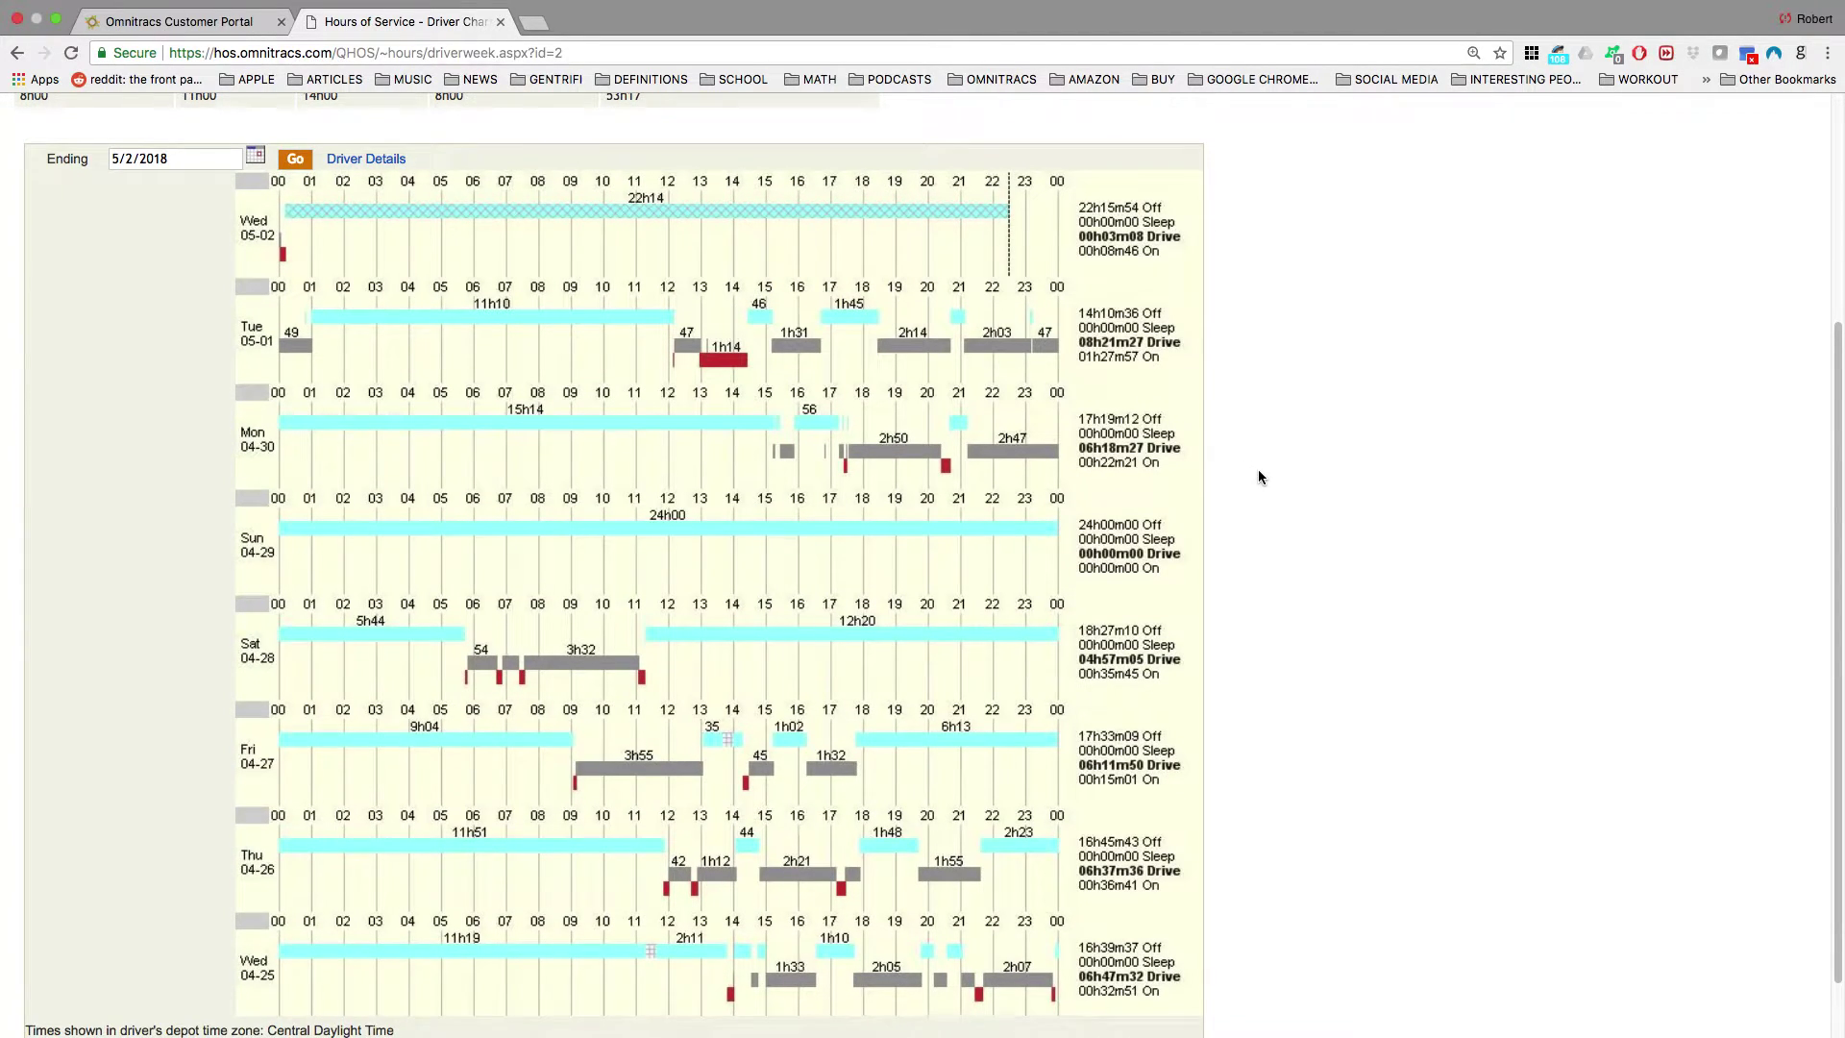
{"action": "scroll", "coordinate": [1259, 469], "scroll_direction": "down", "scroll_amount": 2}
{"action": "scroll", "coordinate": [1259, 469], "scroll_direction": "up", "scroll_amount": 5}
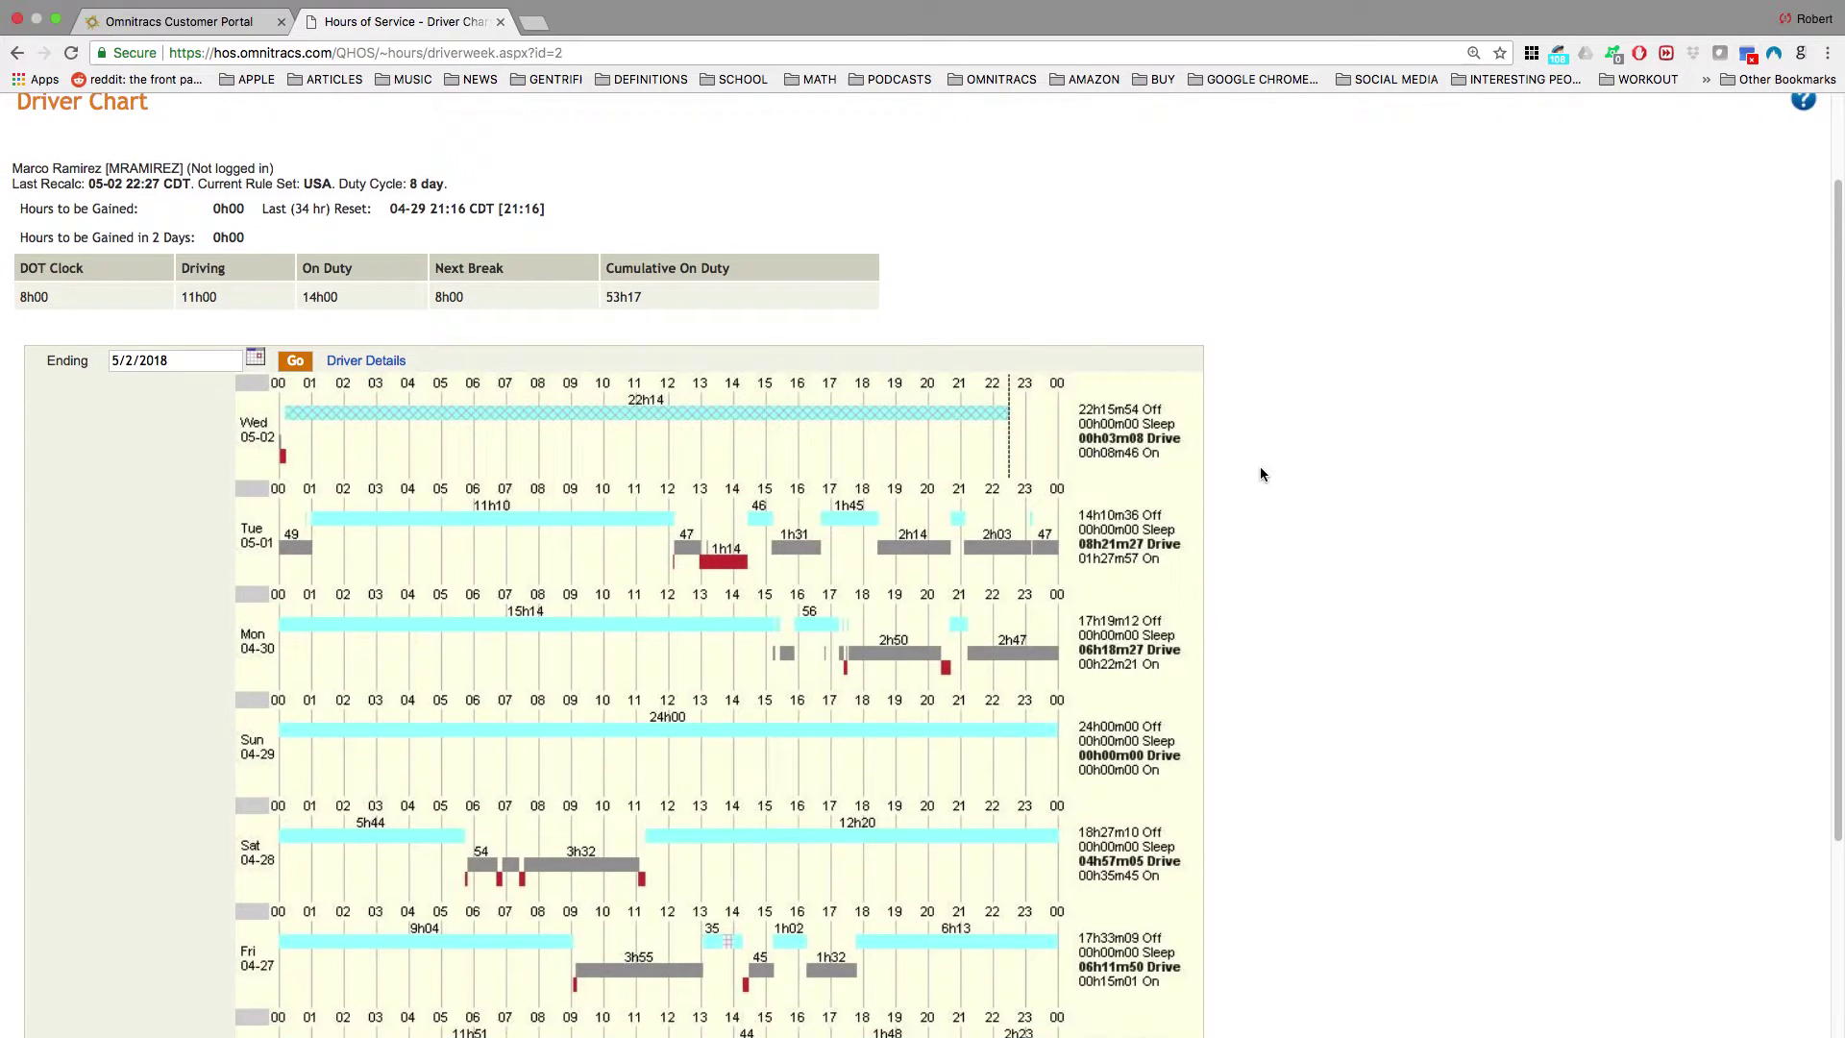
Open the driver's Driver Details and keep the duty status changes period at Past 24 hours.
{"action": "left_click", "coordinate": [389, 363]}
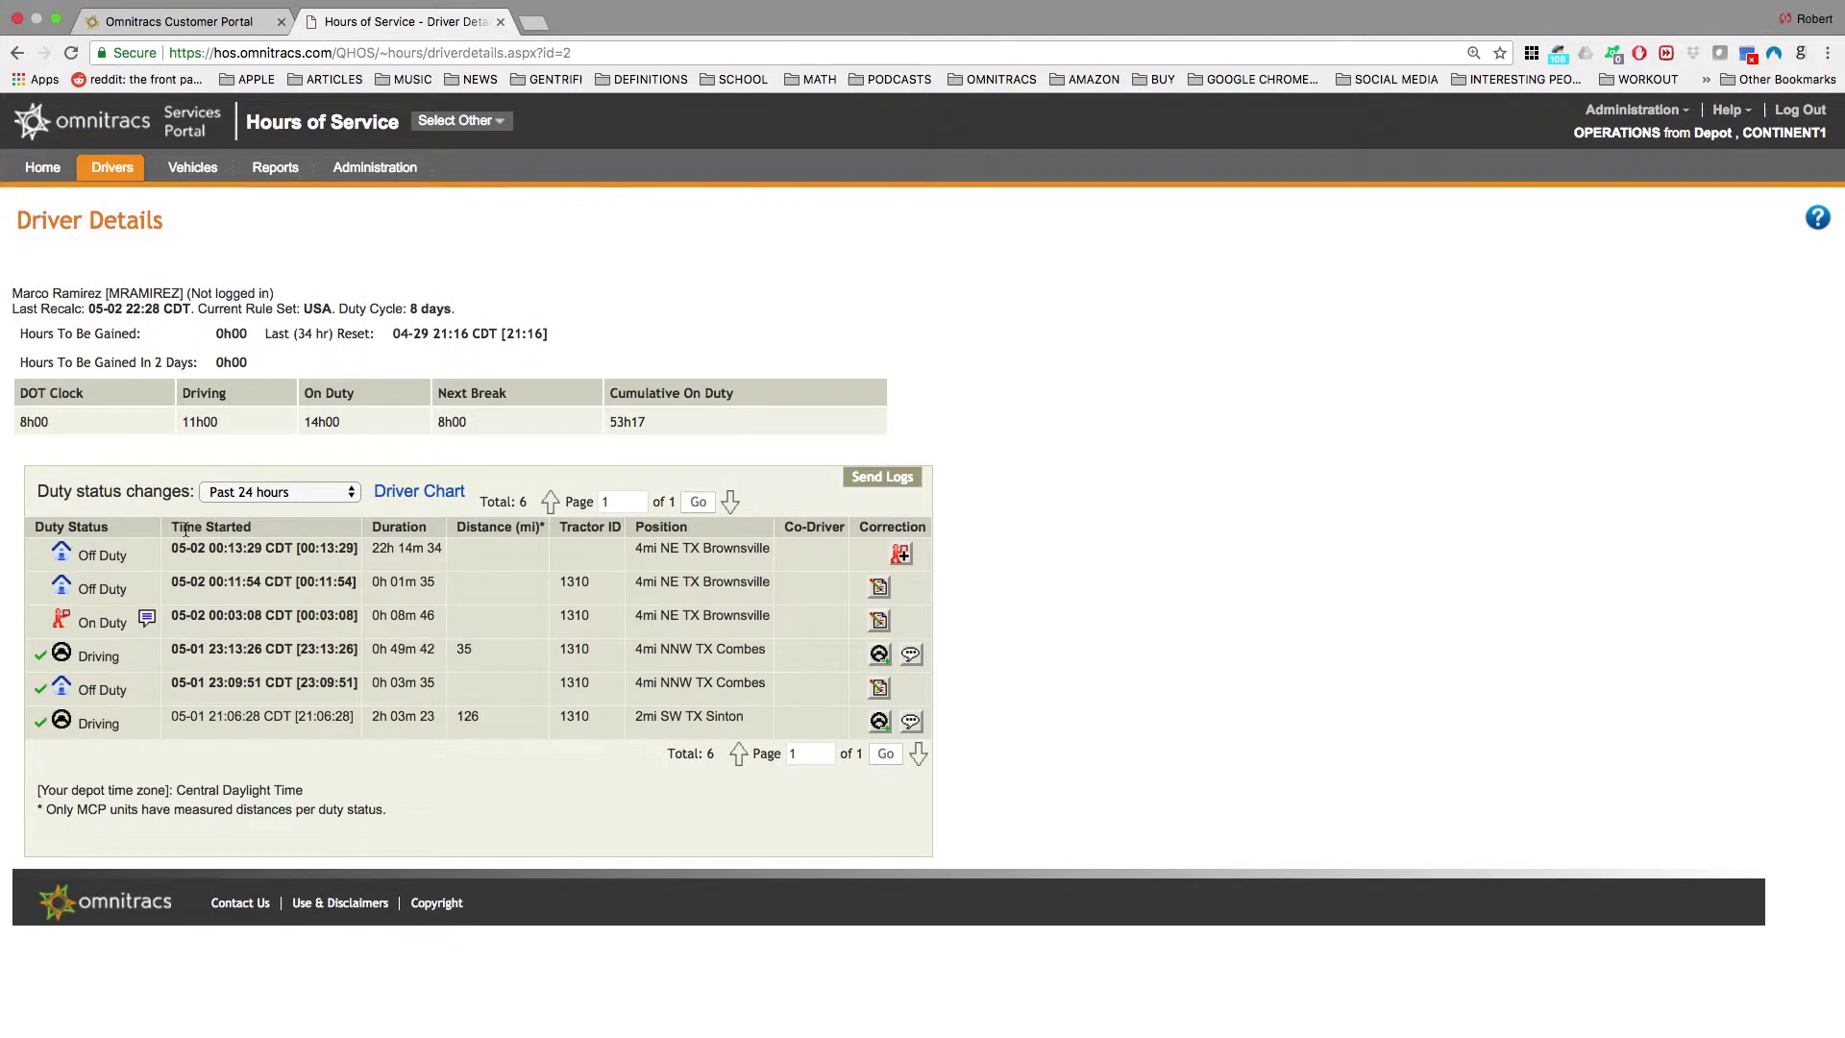
{"action": "left_click", "coordinate": [296, 491]}
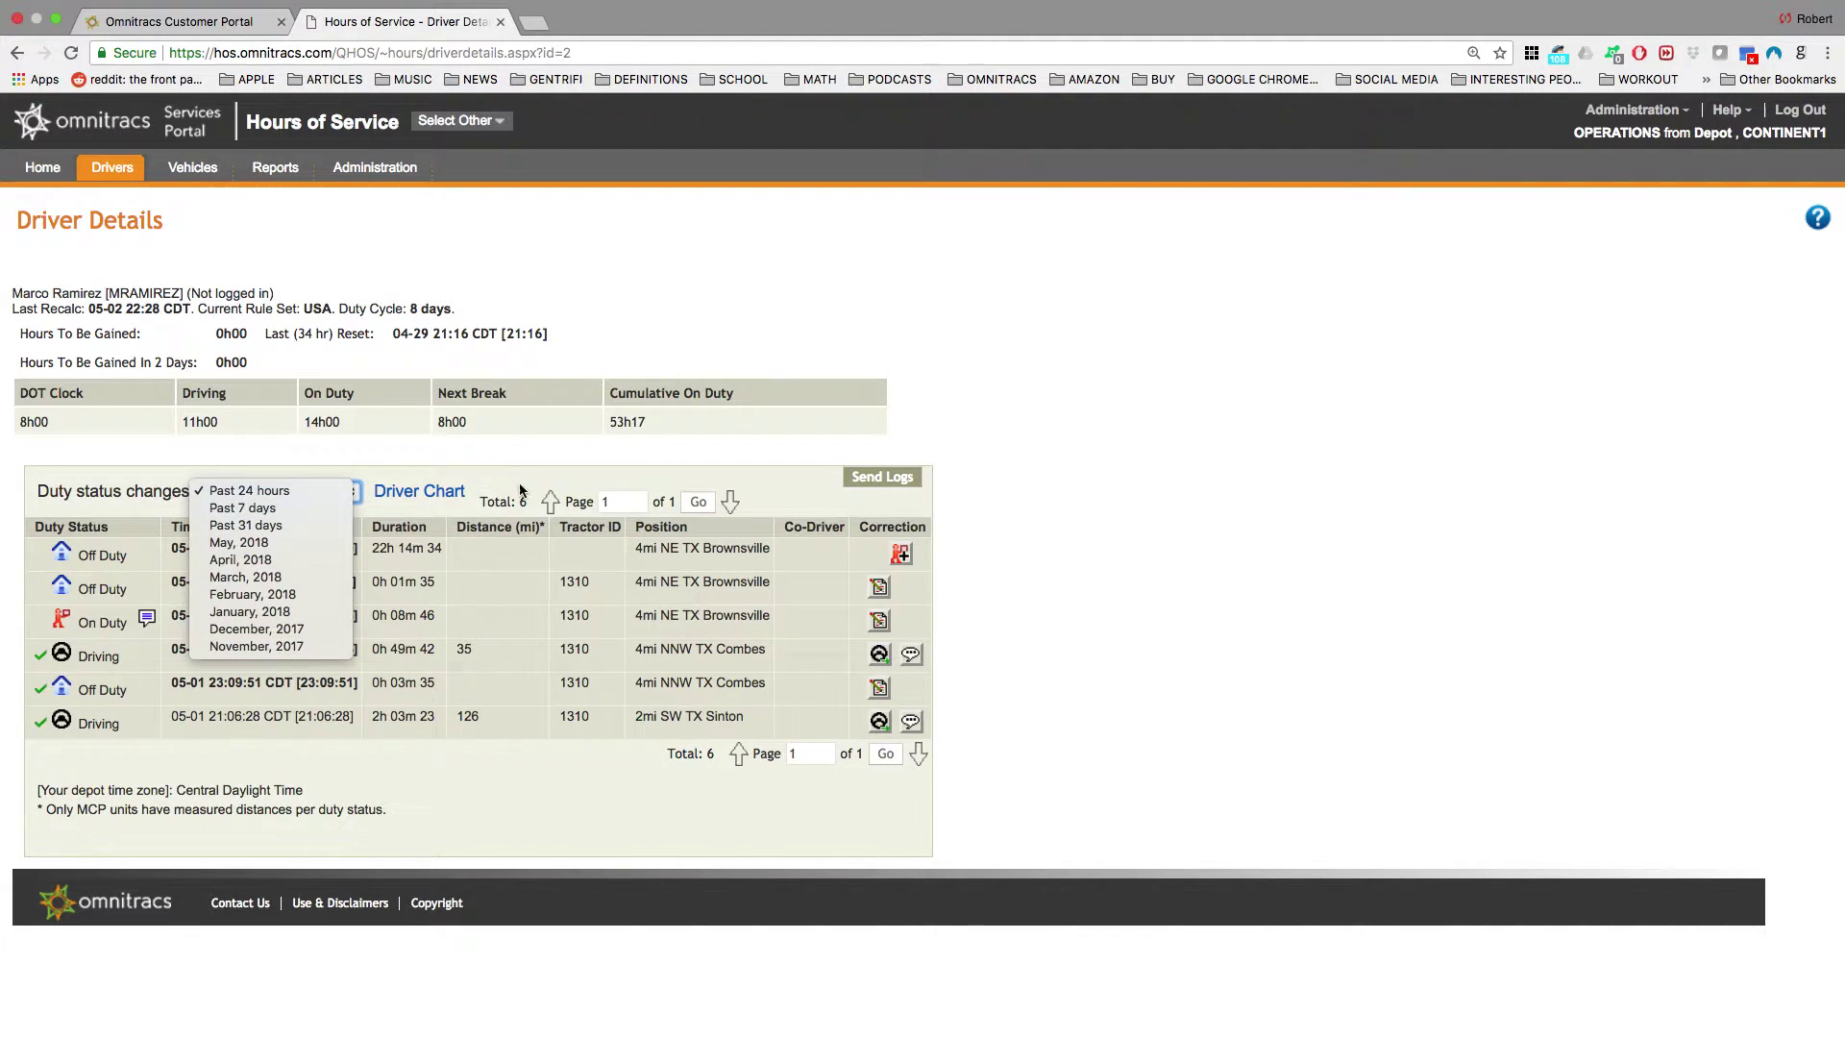
{"action": "left_click", "coordinate": [521, 446]}
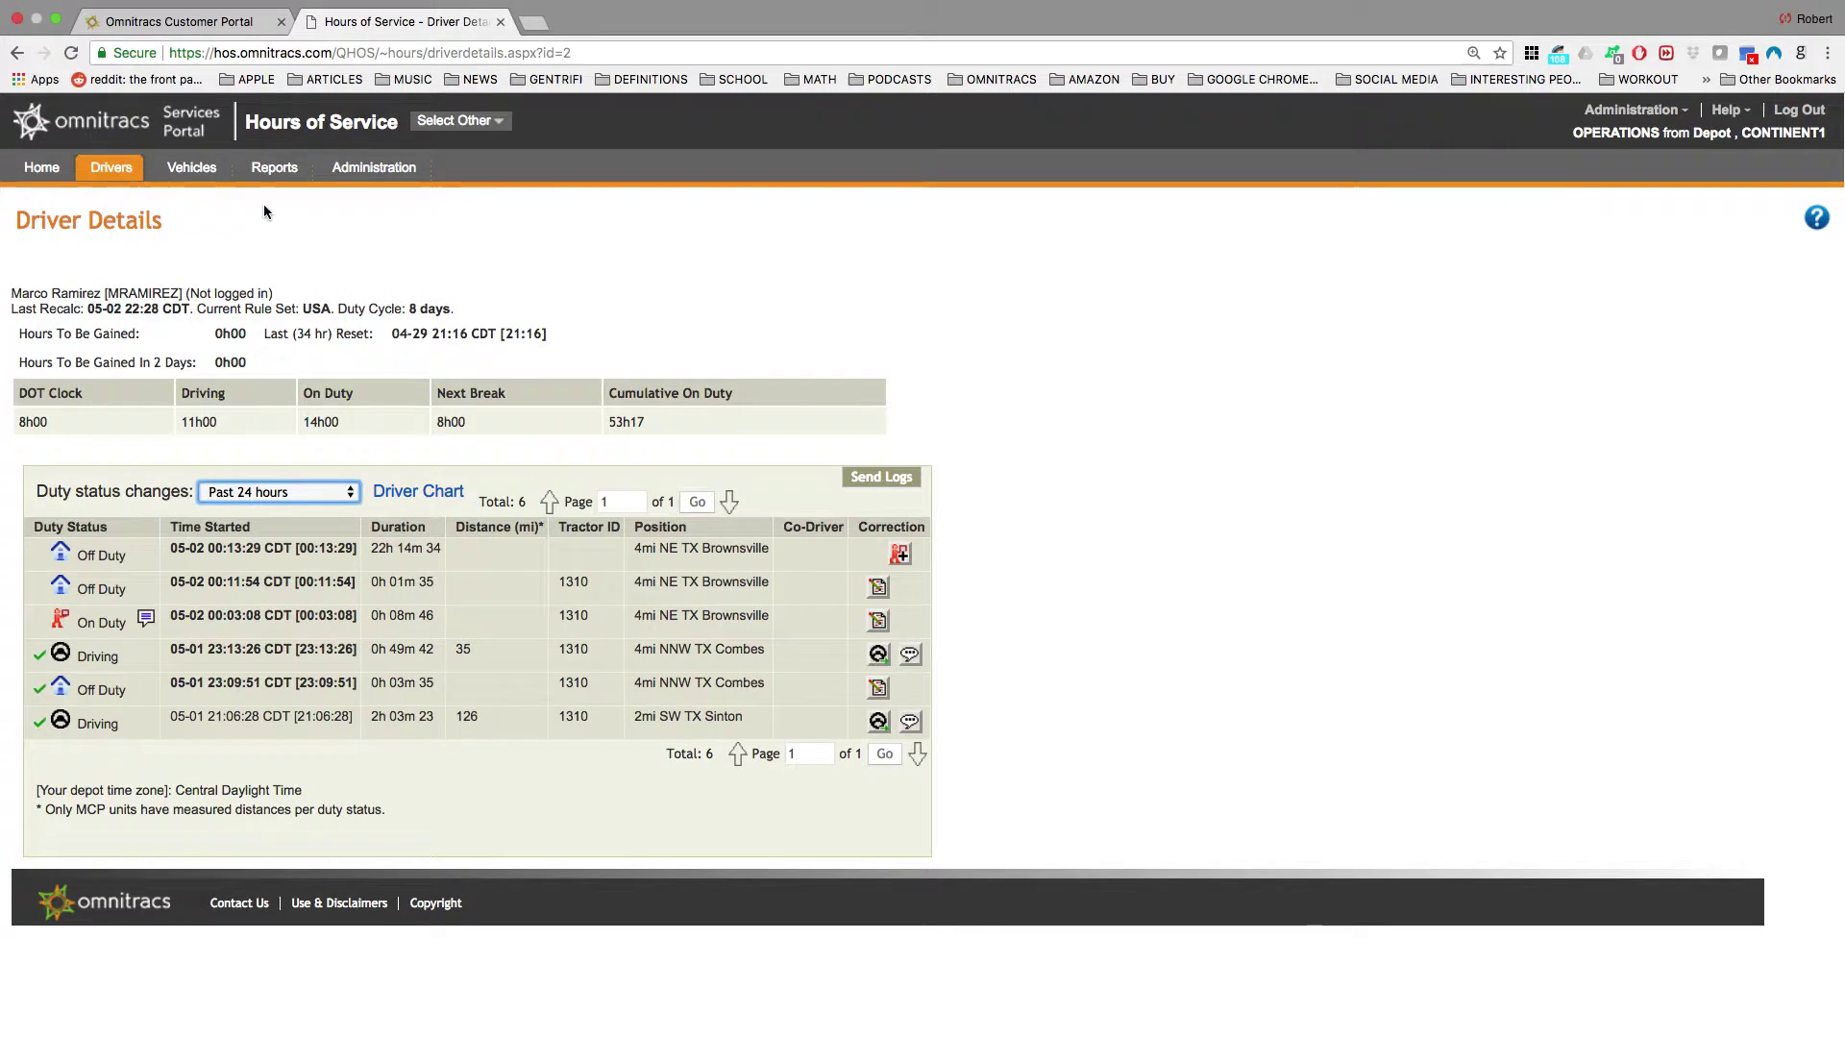
Go to the Reports page and scroll the list of available reports.
{"action": "left_click", "coordinate": [276, 175]}
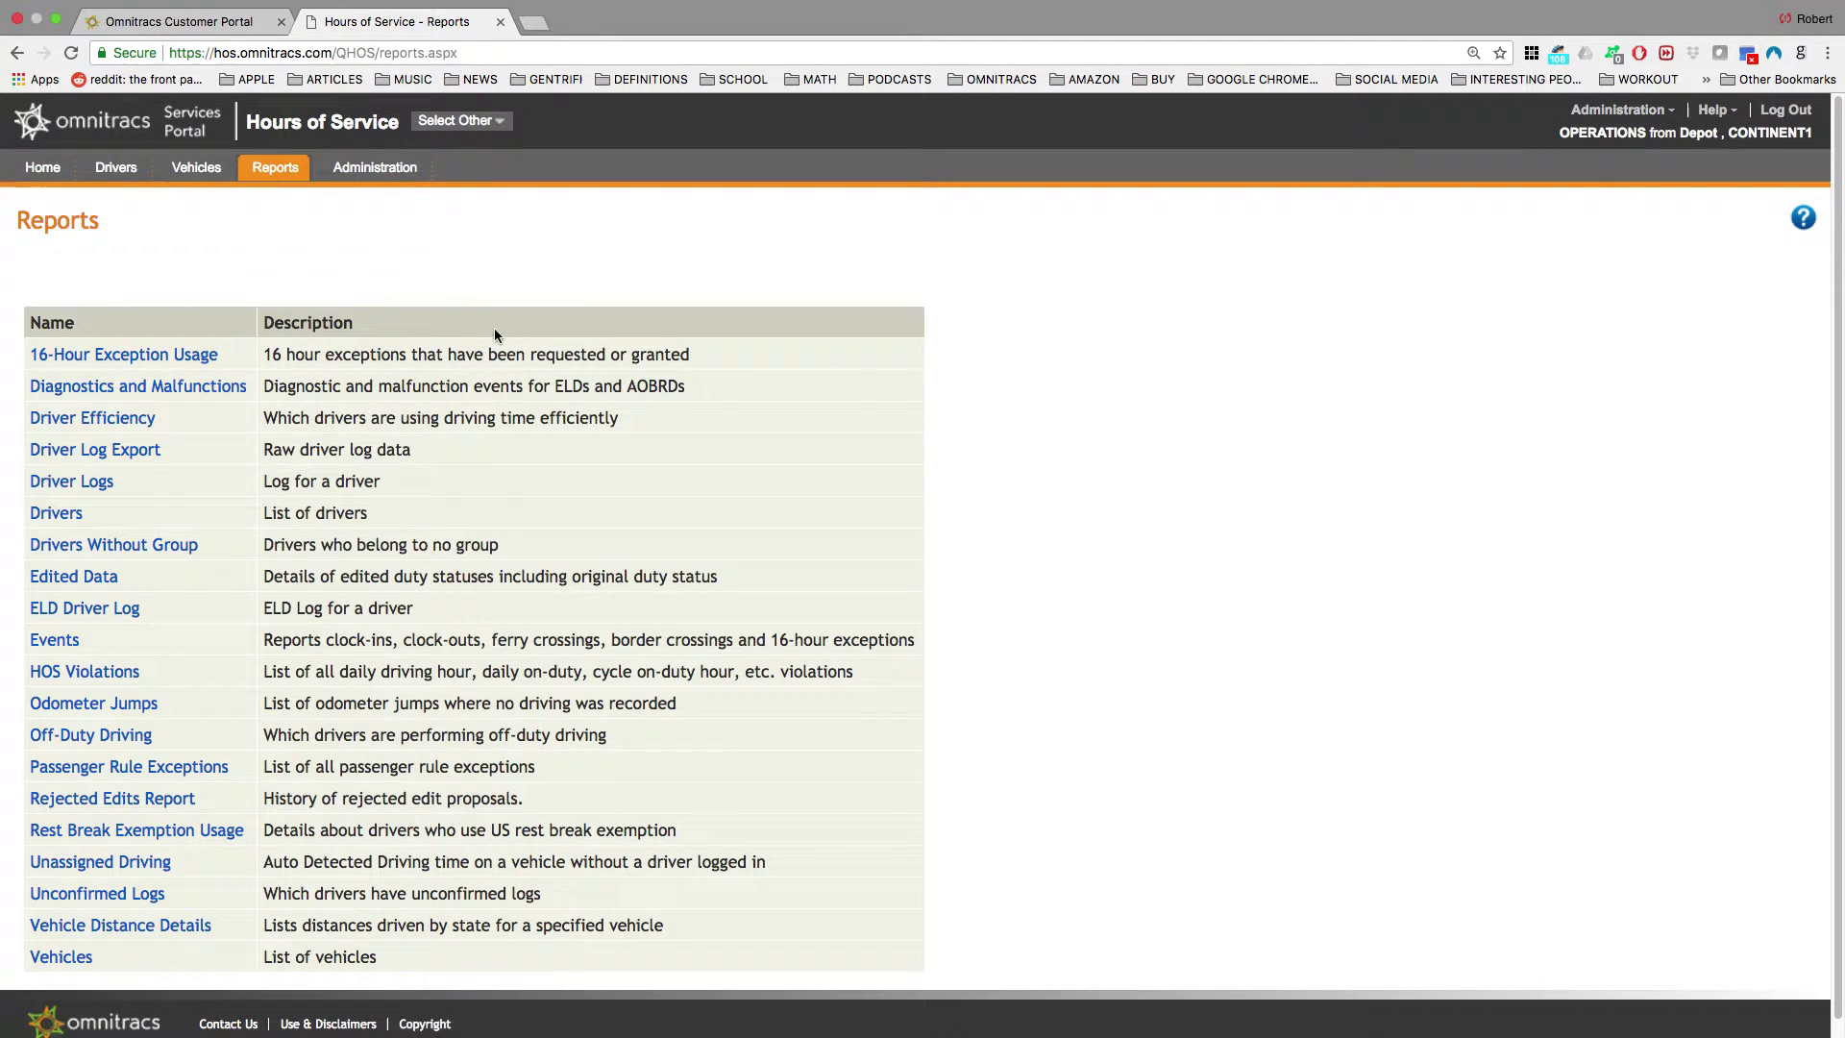
{"action": "scroll", "coordinate": [656, 485], "scroll_direction": "down", "scroll_amount": 1}
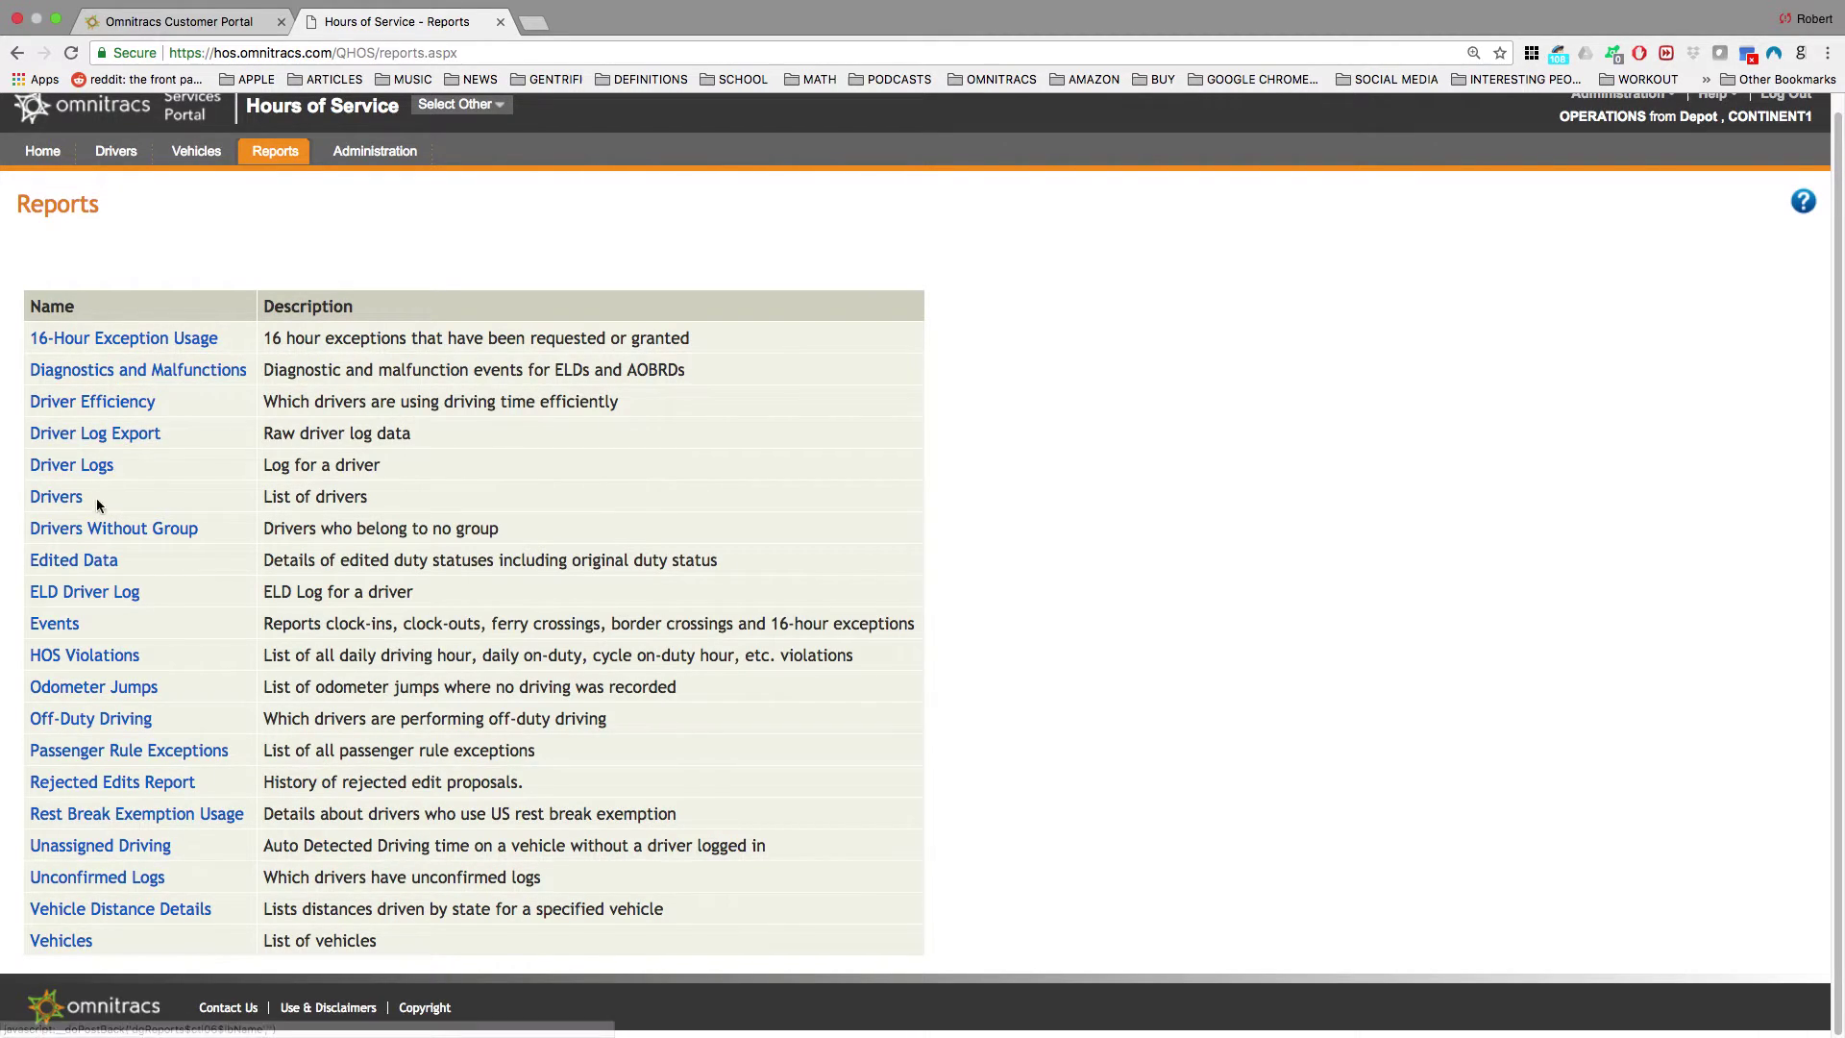
Open the HOS Violations parameters, select by Driver Group and set Start date 5/1/2018.
{"action": "left_click", "coordinate": [85, 657]}
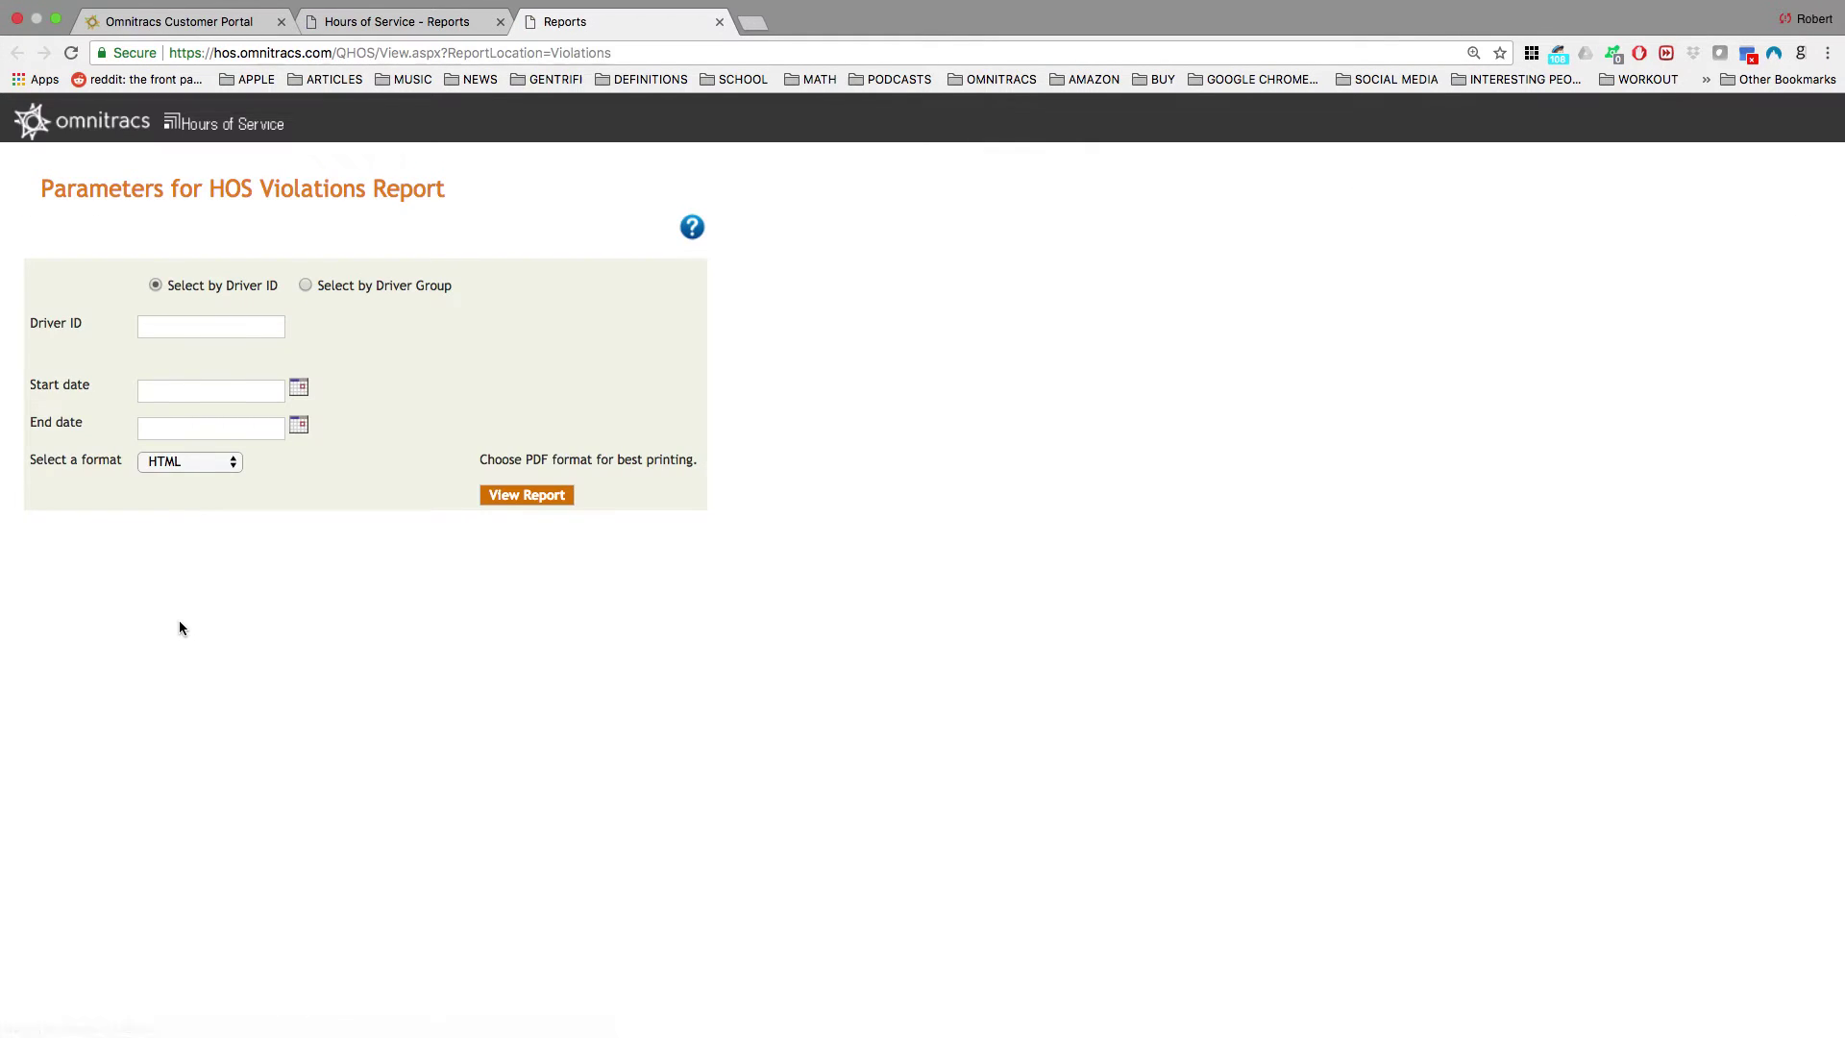
{"action": "left_click", "coordinate": [304, 286]}
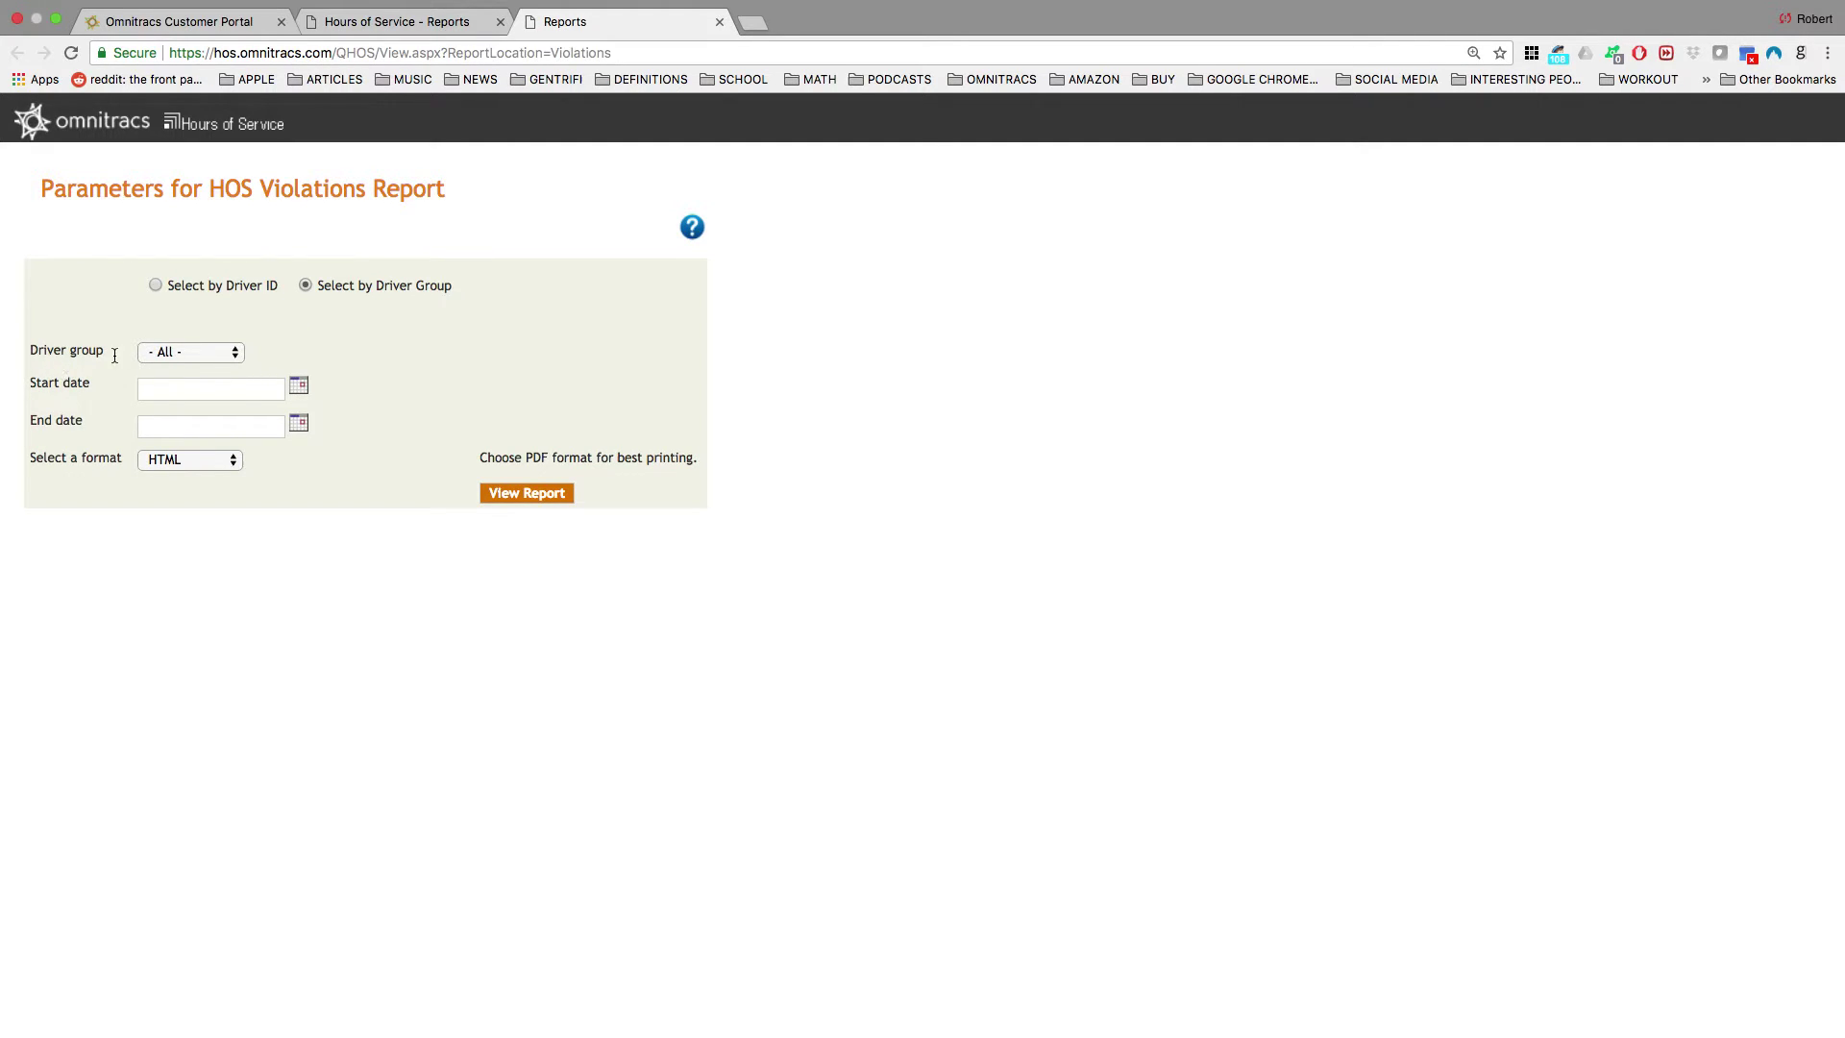
{"action": "left_click", "coordinate": [235, 394]}
{"action": "left_click", "coordinate": [297, 386]}
{"action": "left_click", "coordinate": [250, 389]}
{"action": "type", "text": "5/1/201"}
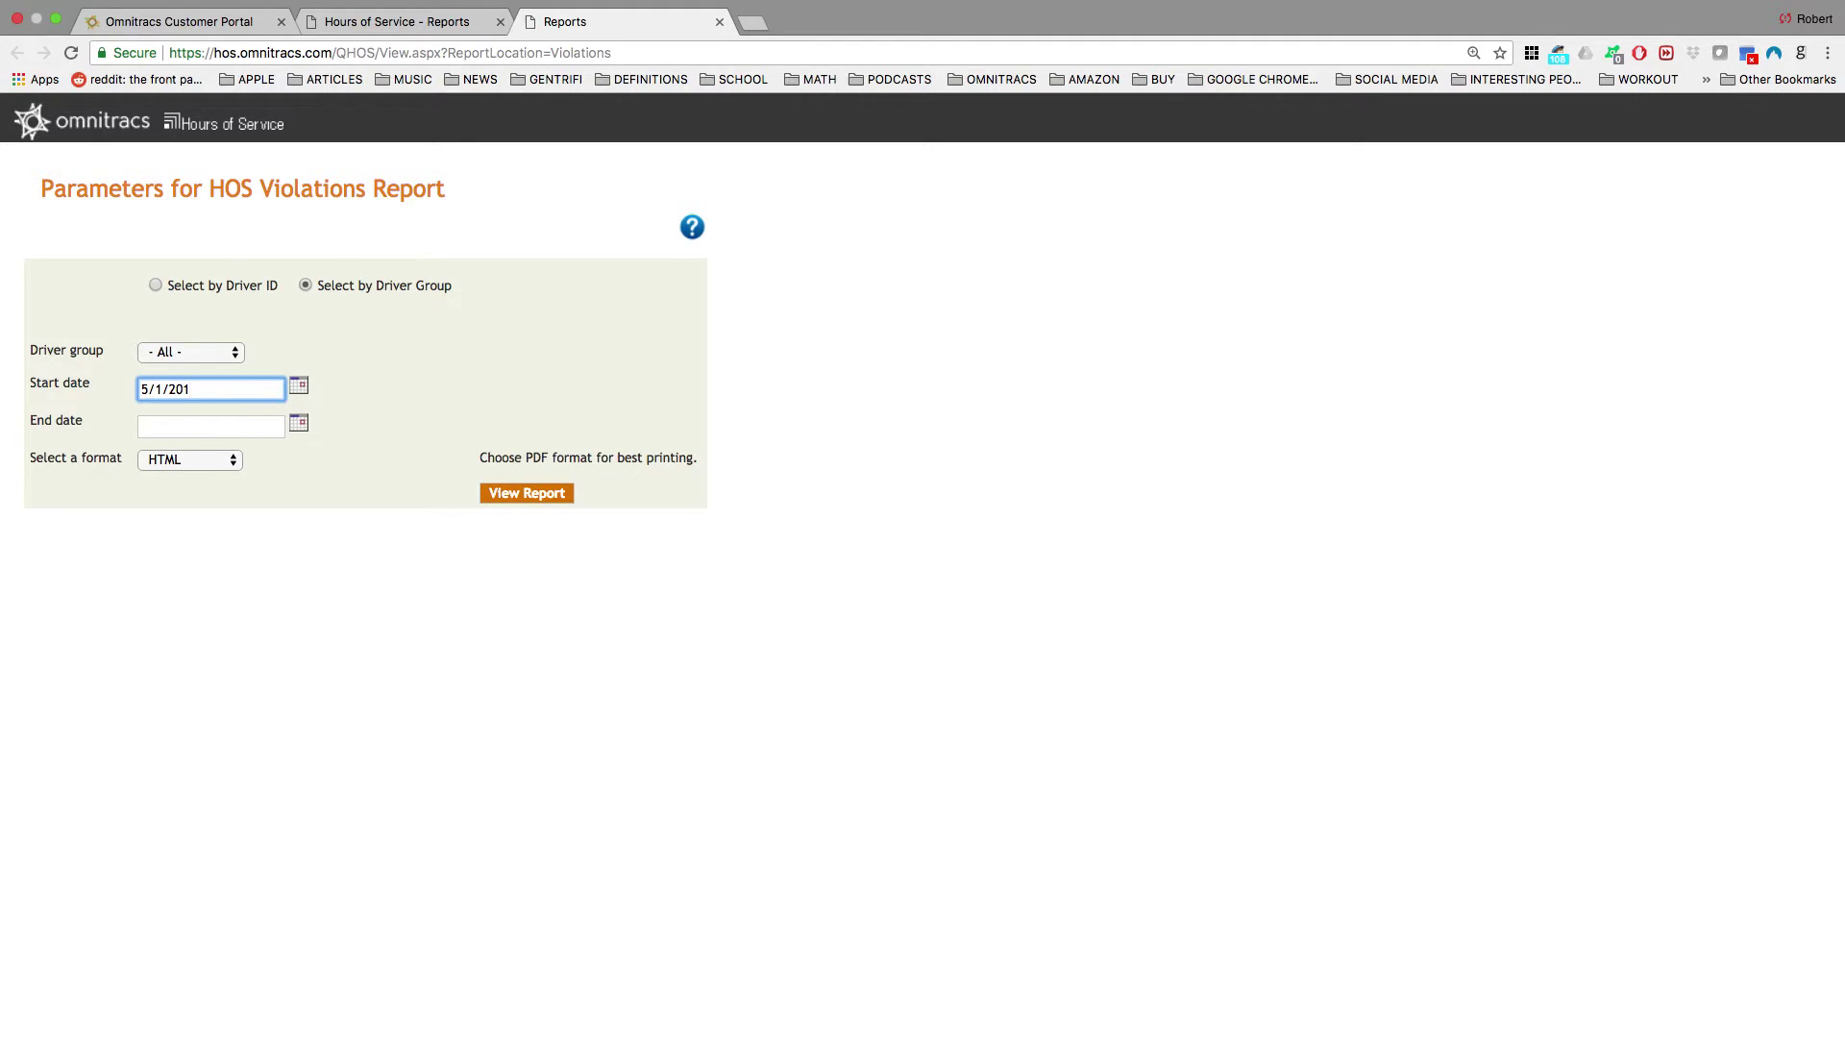
{"action": "type", "text": "8"}
Set the End date to 5/2/2018 and choose PDF as the output format.
{"action": "left_click", "coordinate": [218, 424]}
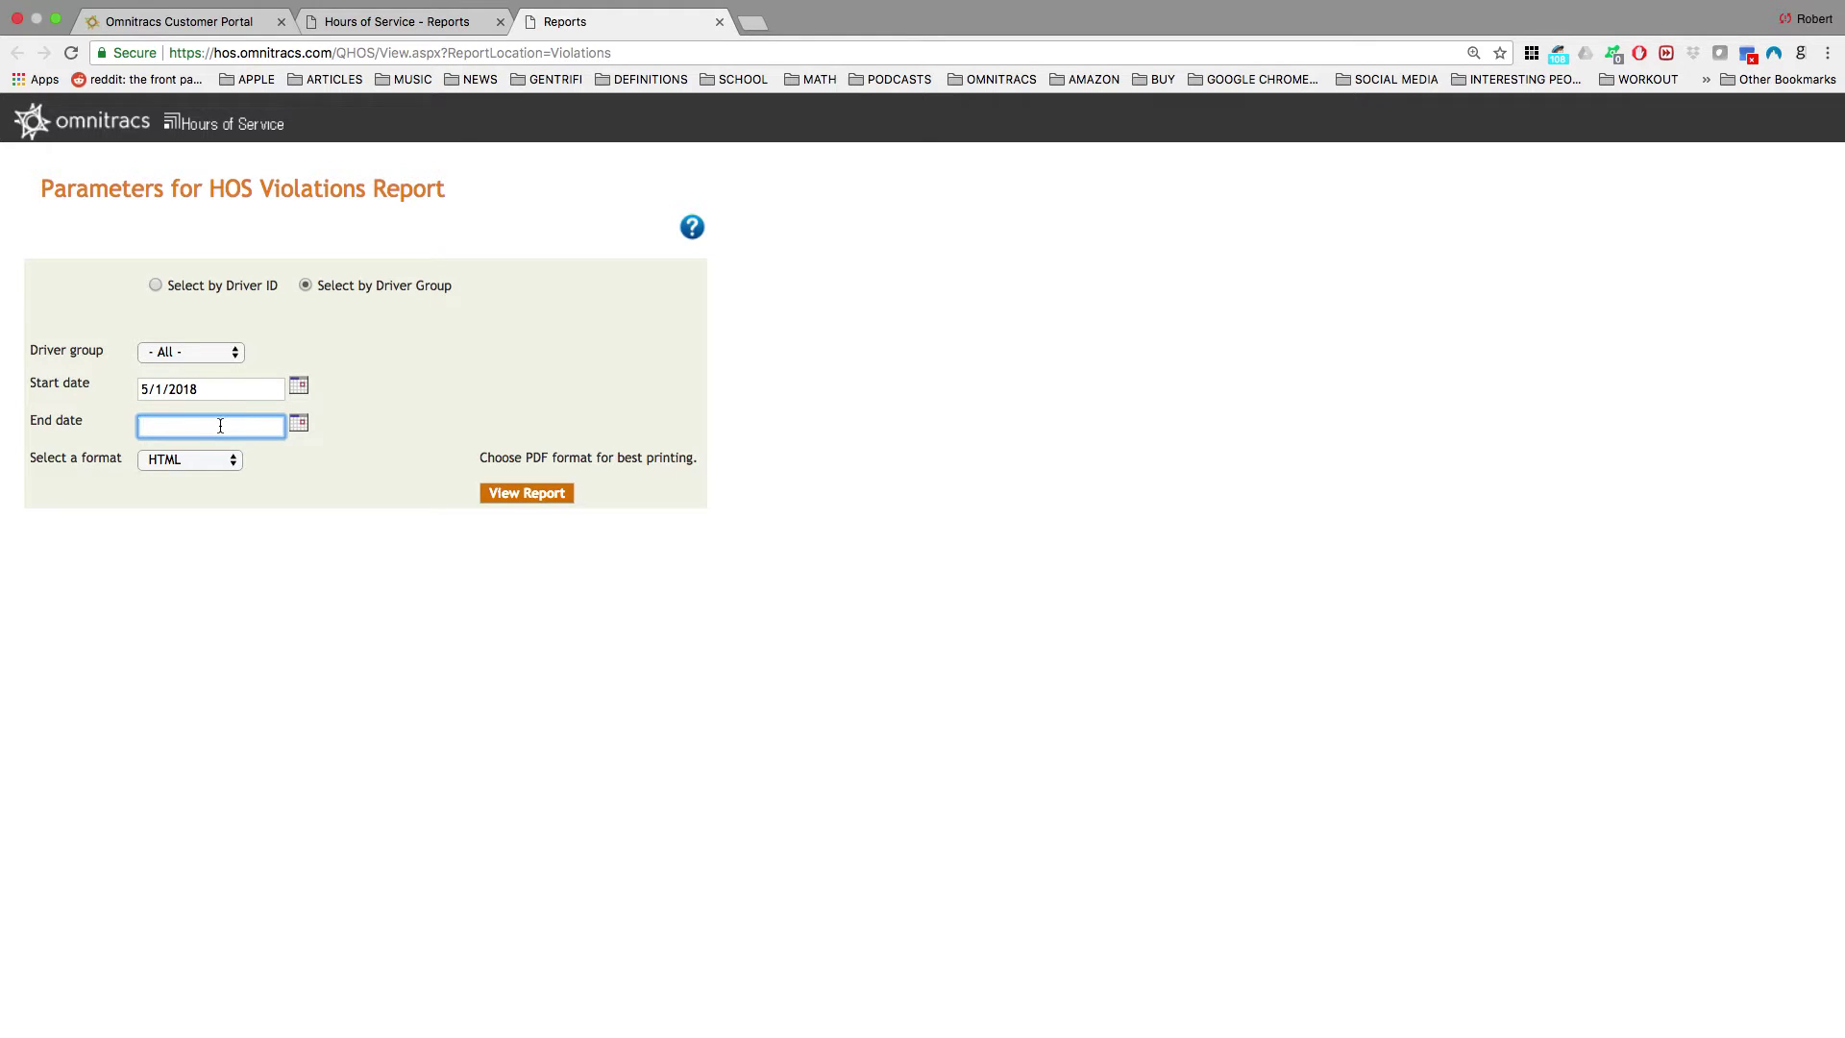
{"action": "type", "text": "5/2"}
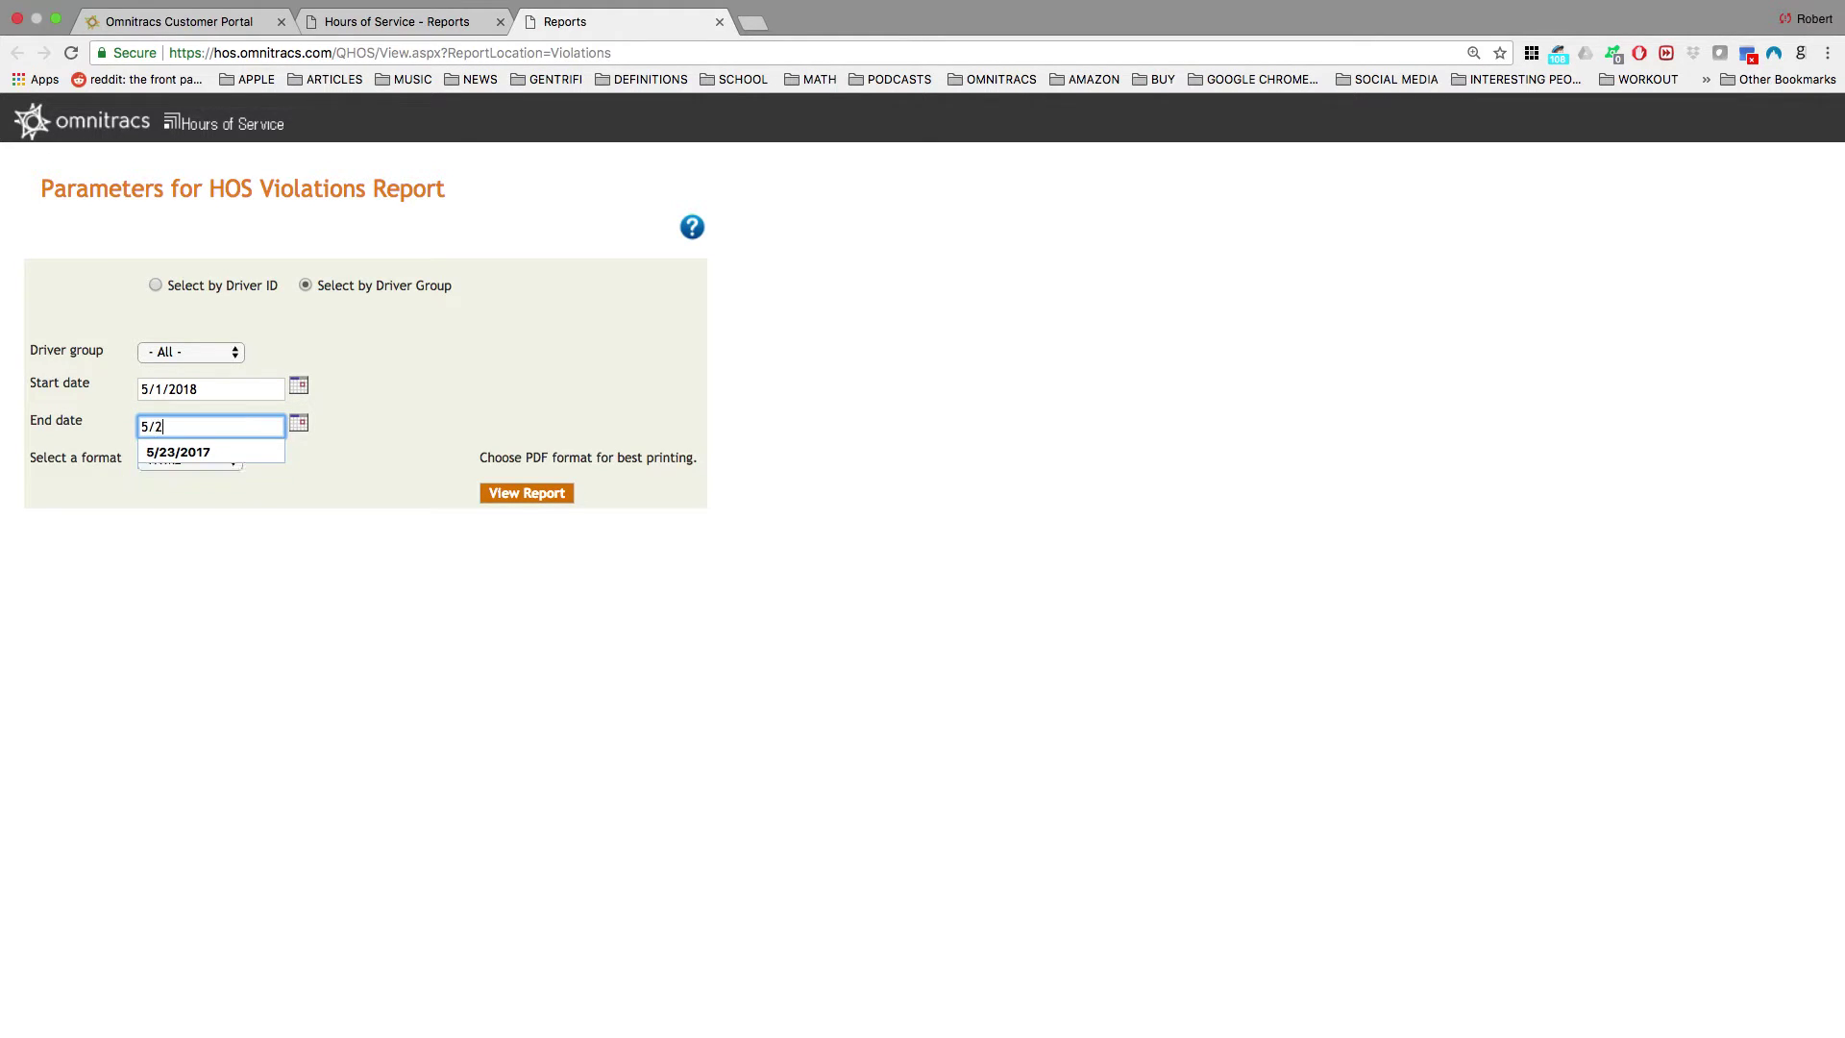
{"action": "type", "text": "/"}
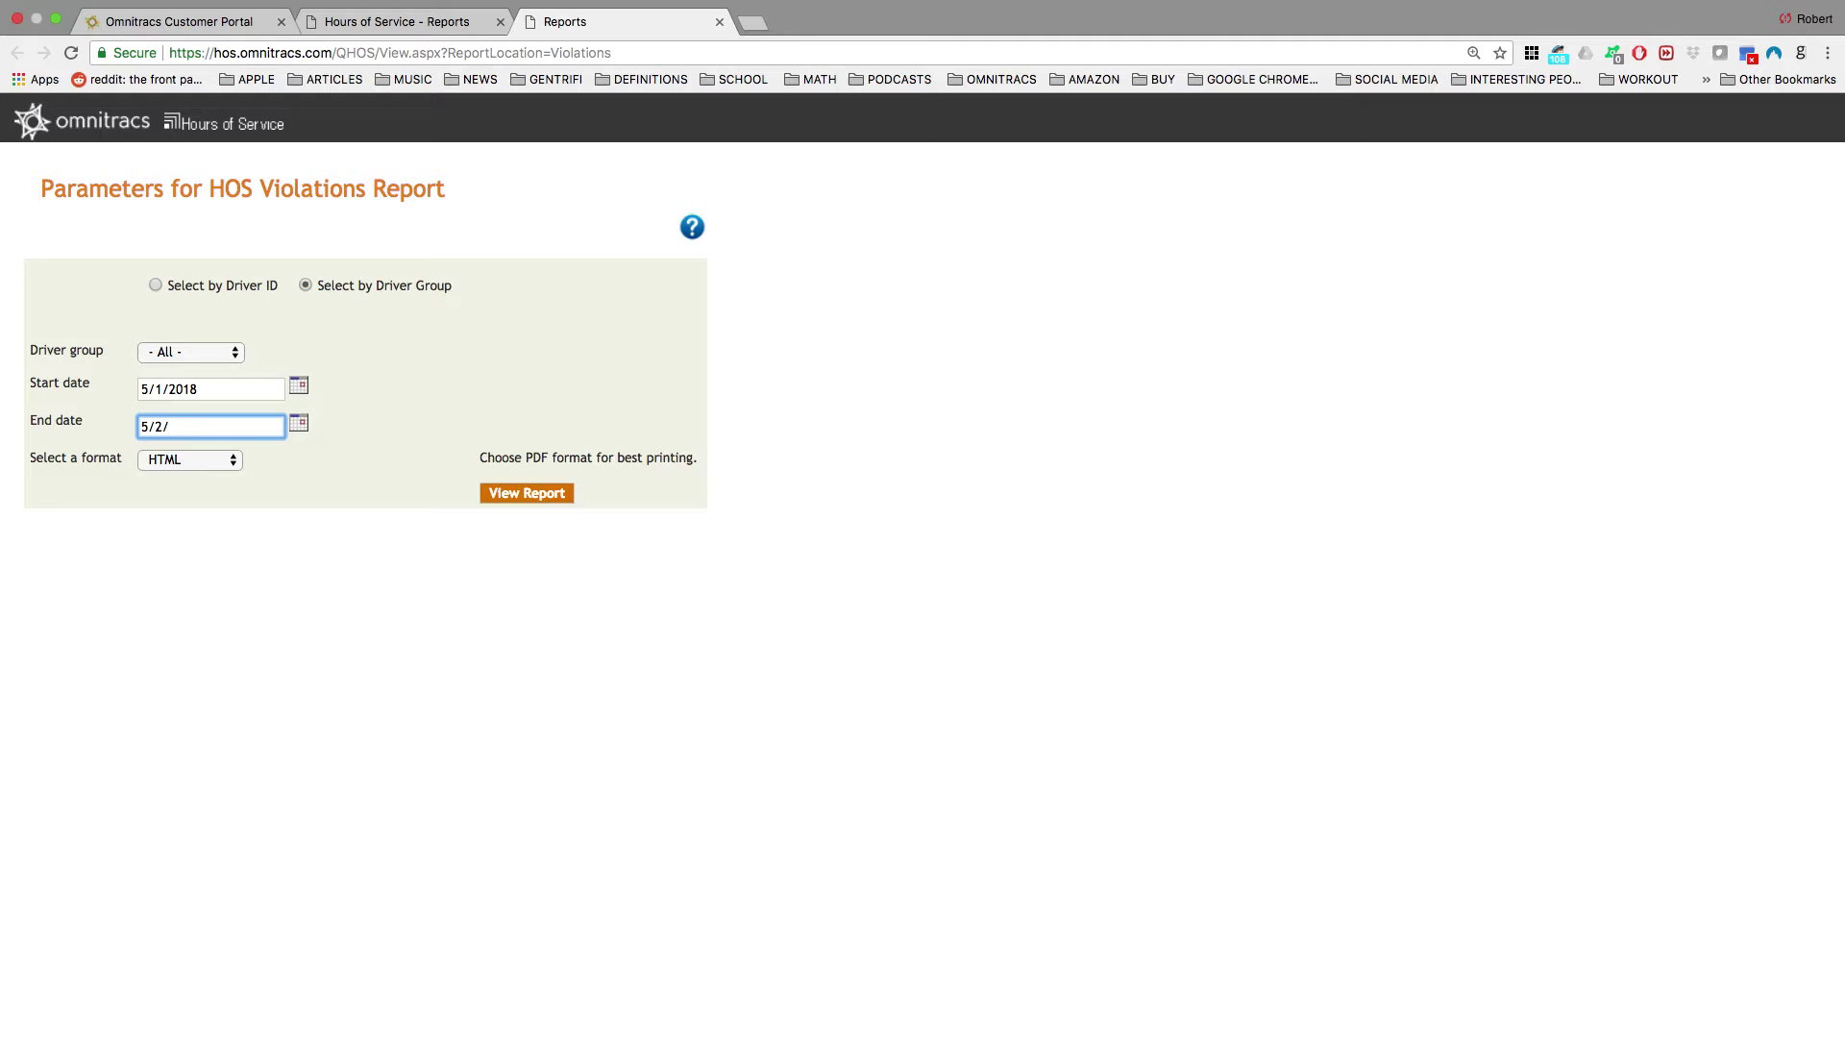
{"action": "type", "text": "2018"}
{"action": "left_click", "coordinate": [216, 470]}
{"action": "left_click", "coordinate": [206, 476]}
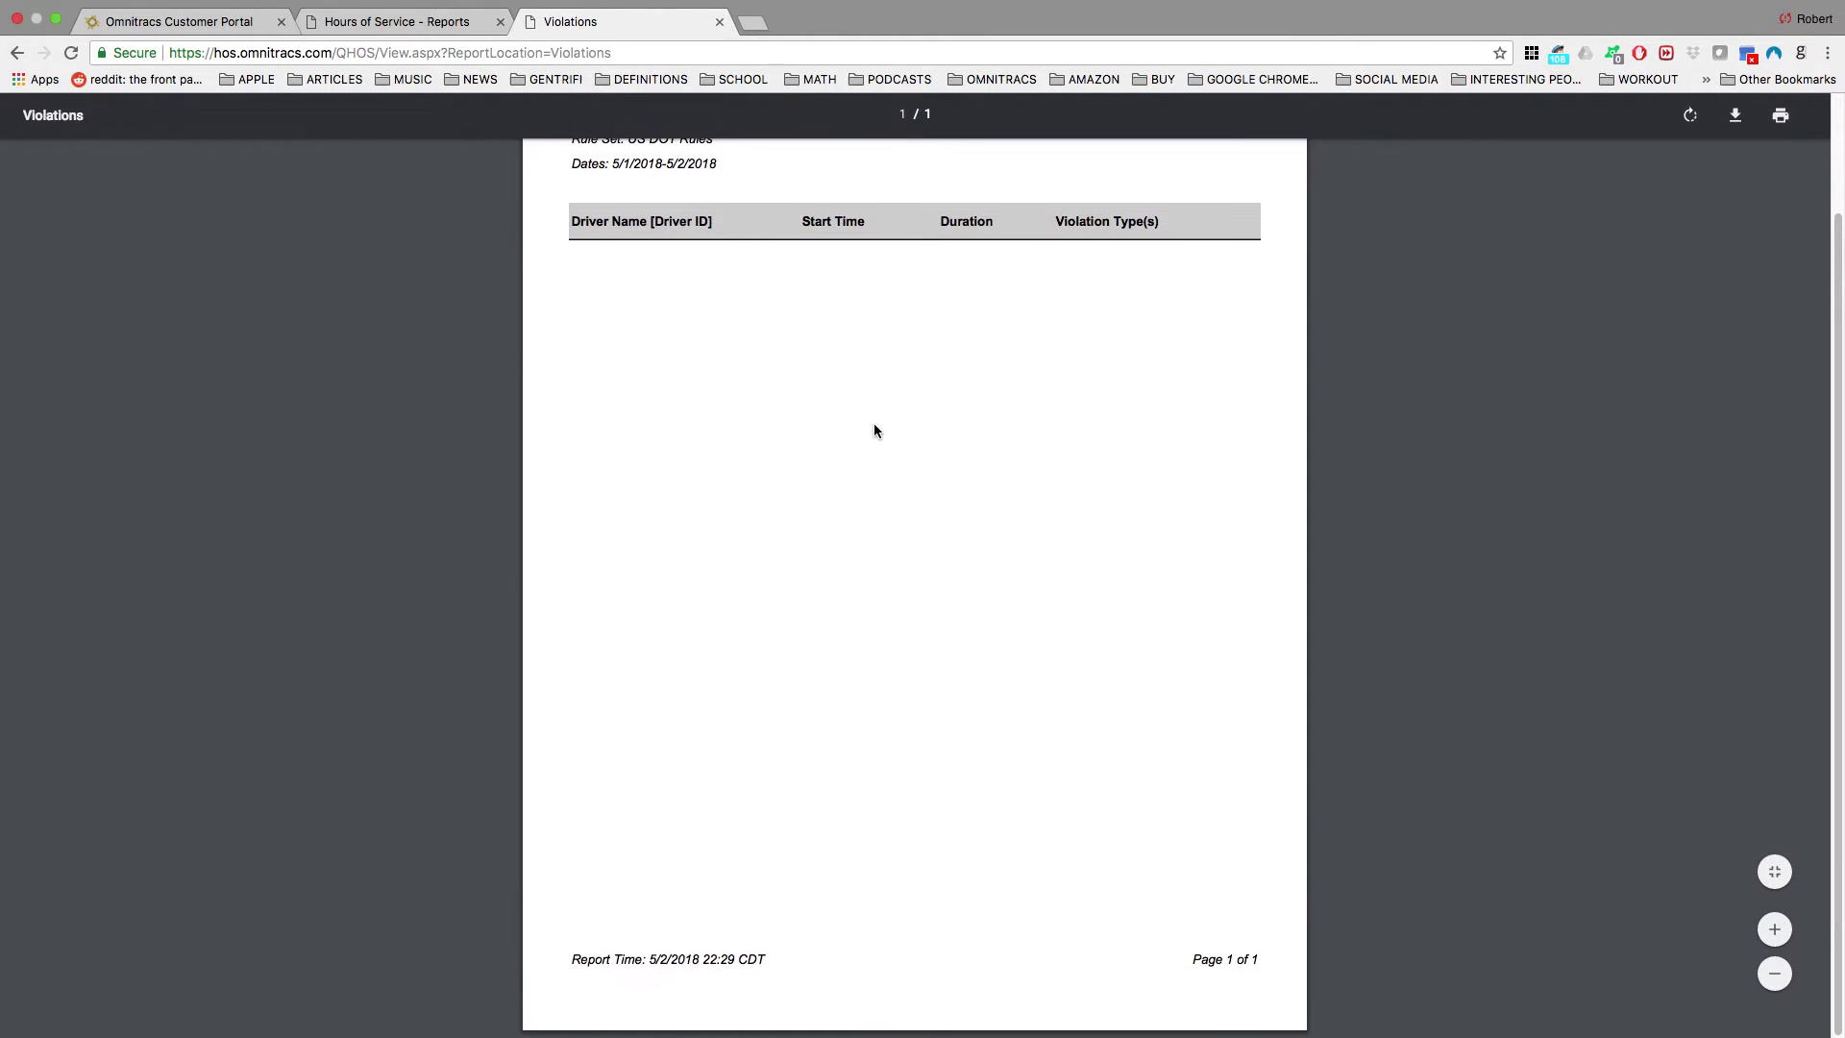
Scroll the Violation Report PDF back up to its title and header.
{"action": "scroll", "coordinate": [874, 427], "scroll_direction": "up", "scroll_amount": 2}
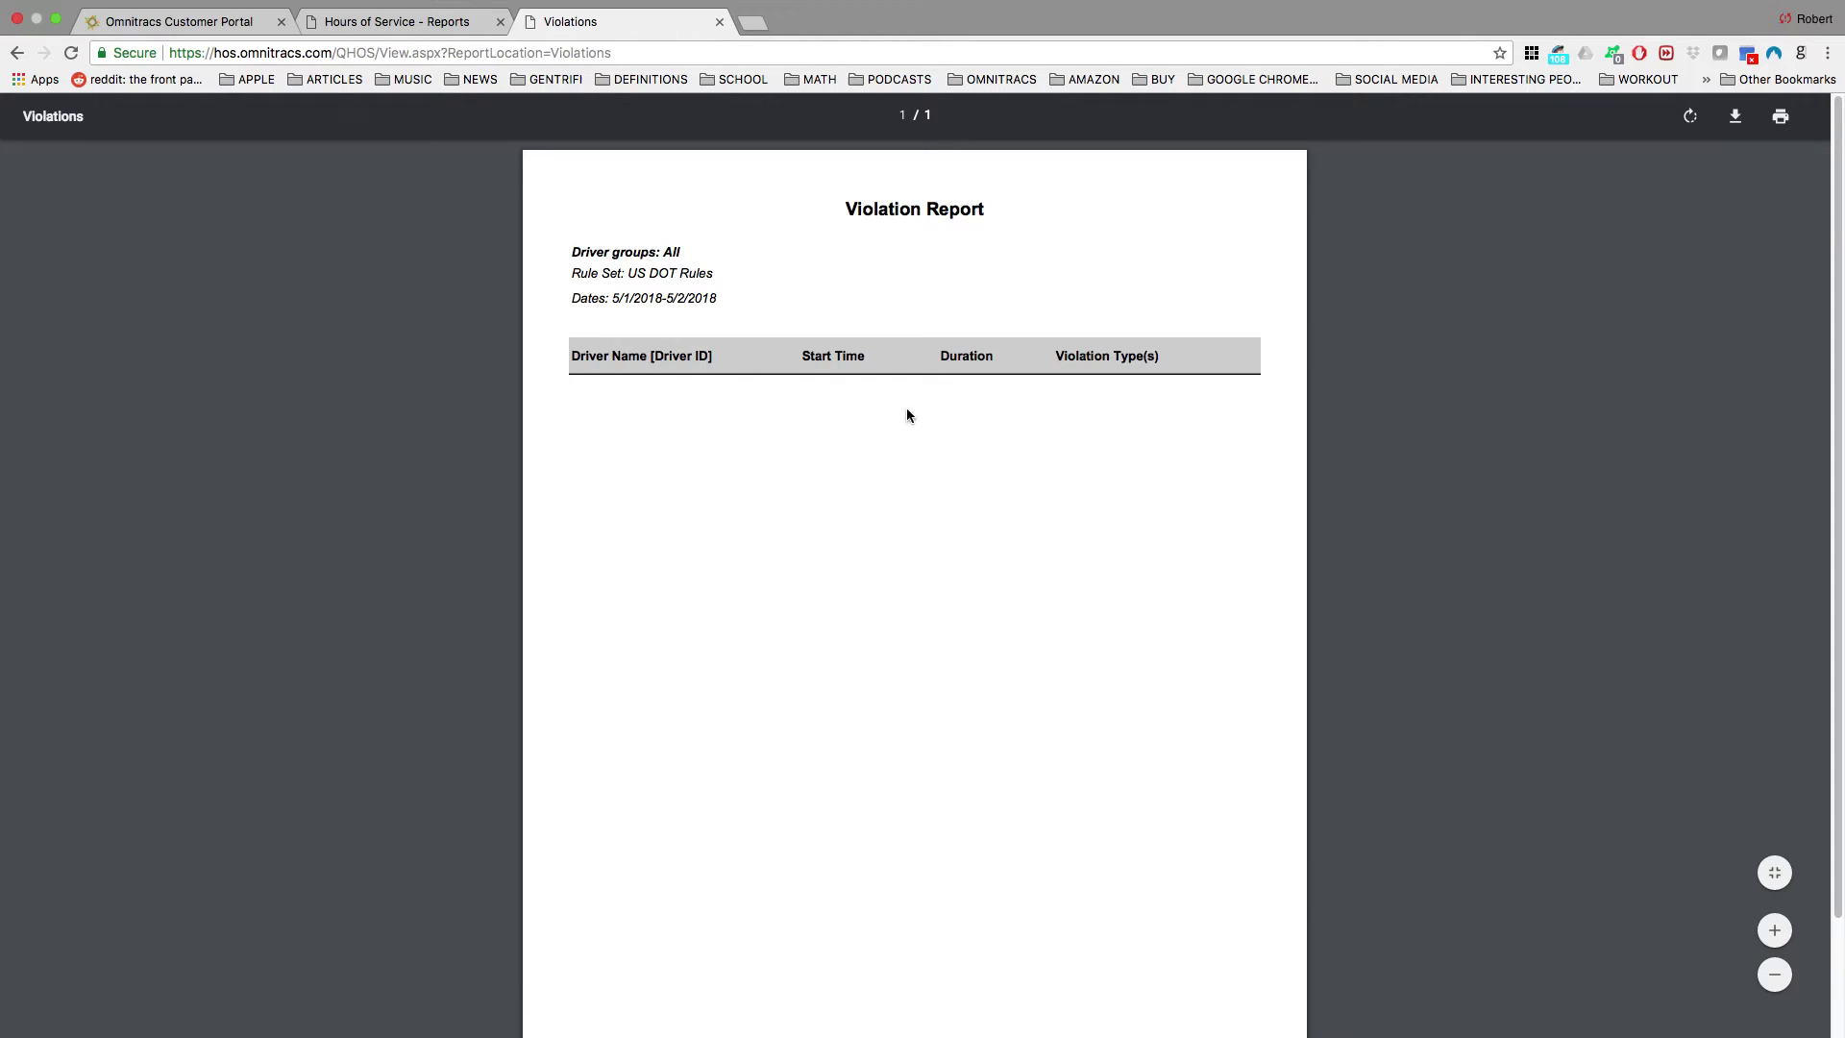
Rerun HOS Violations by Driver Group with Start date 4/1/2018 through 5/2/2018.
{"action": "left_click", "coordinate": [397, 19]}
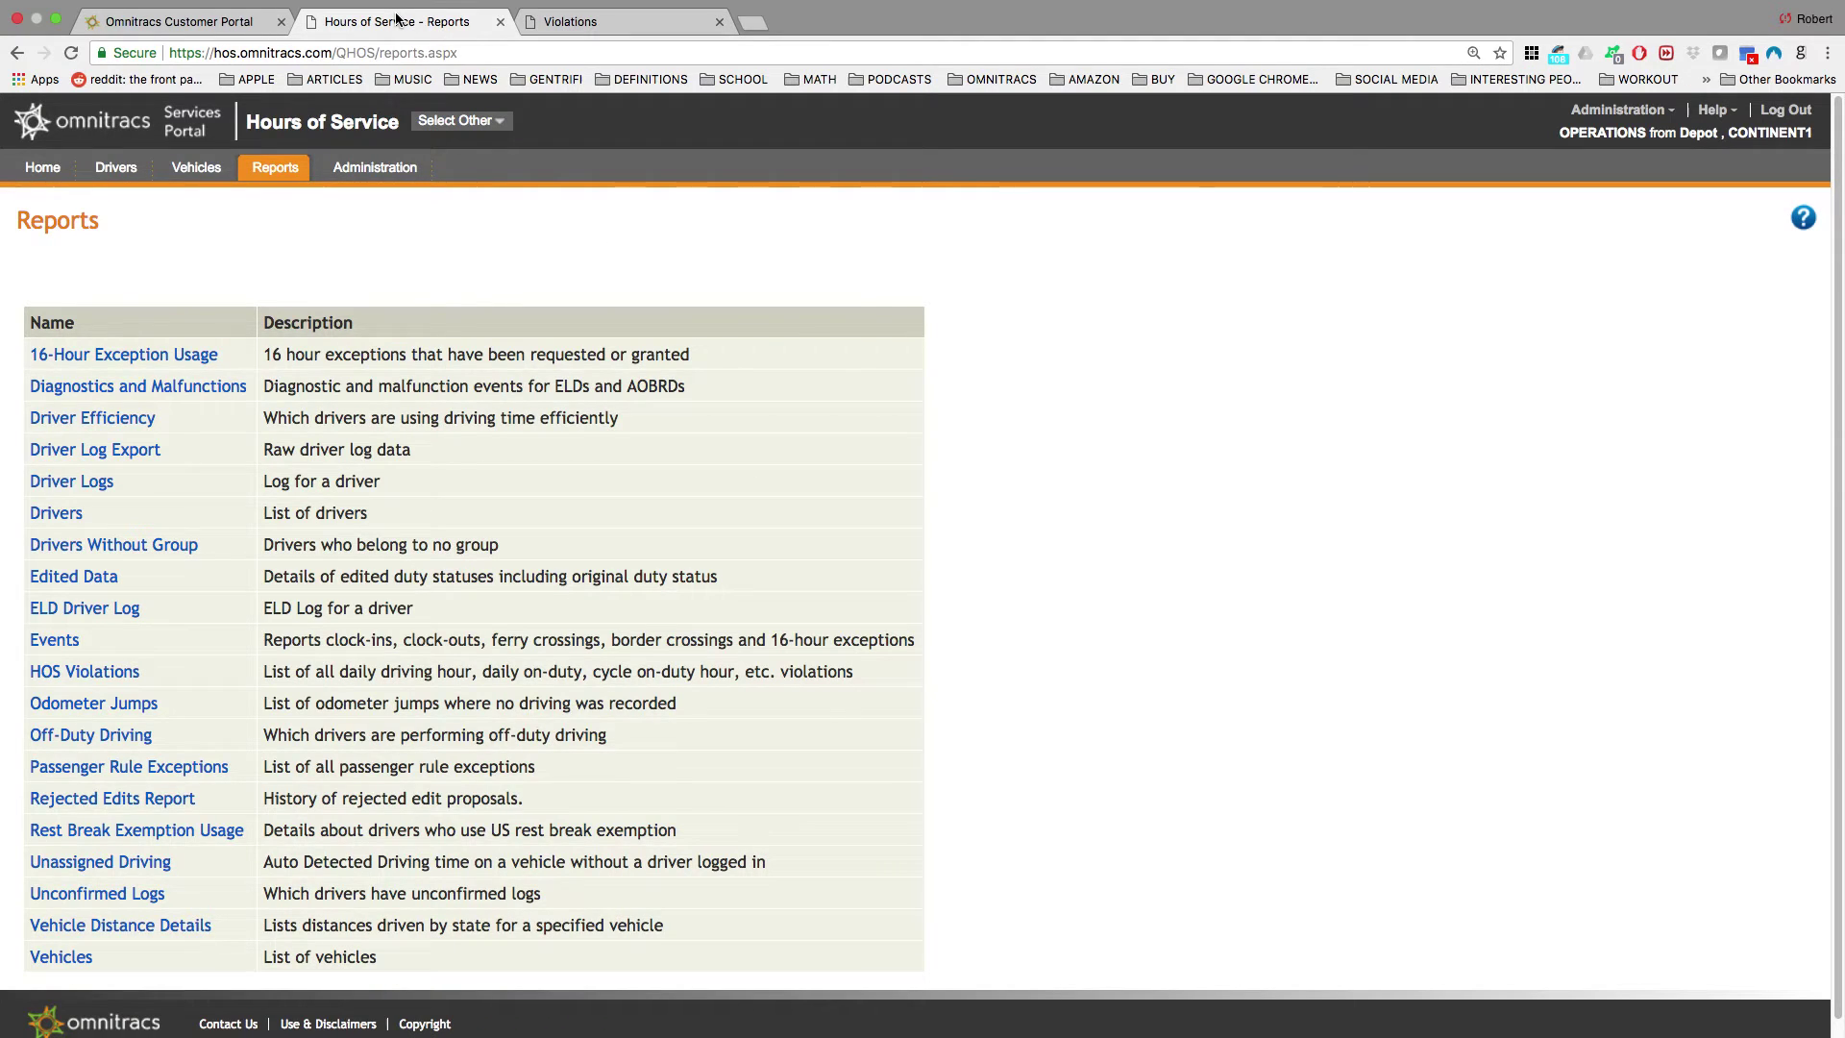
{"action": "left_click", "coordinate": [104, 673]}
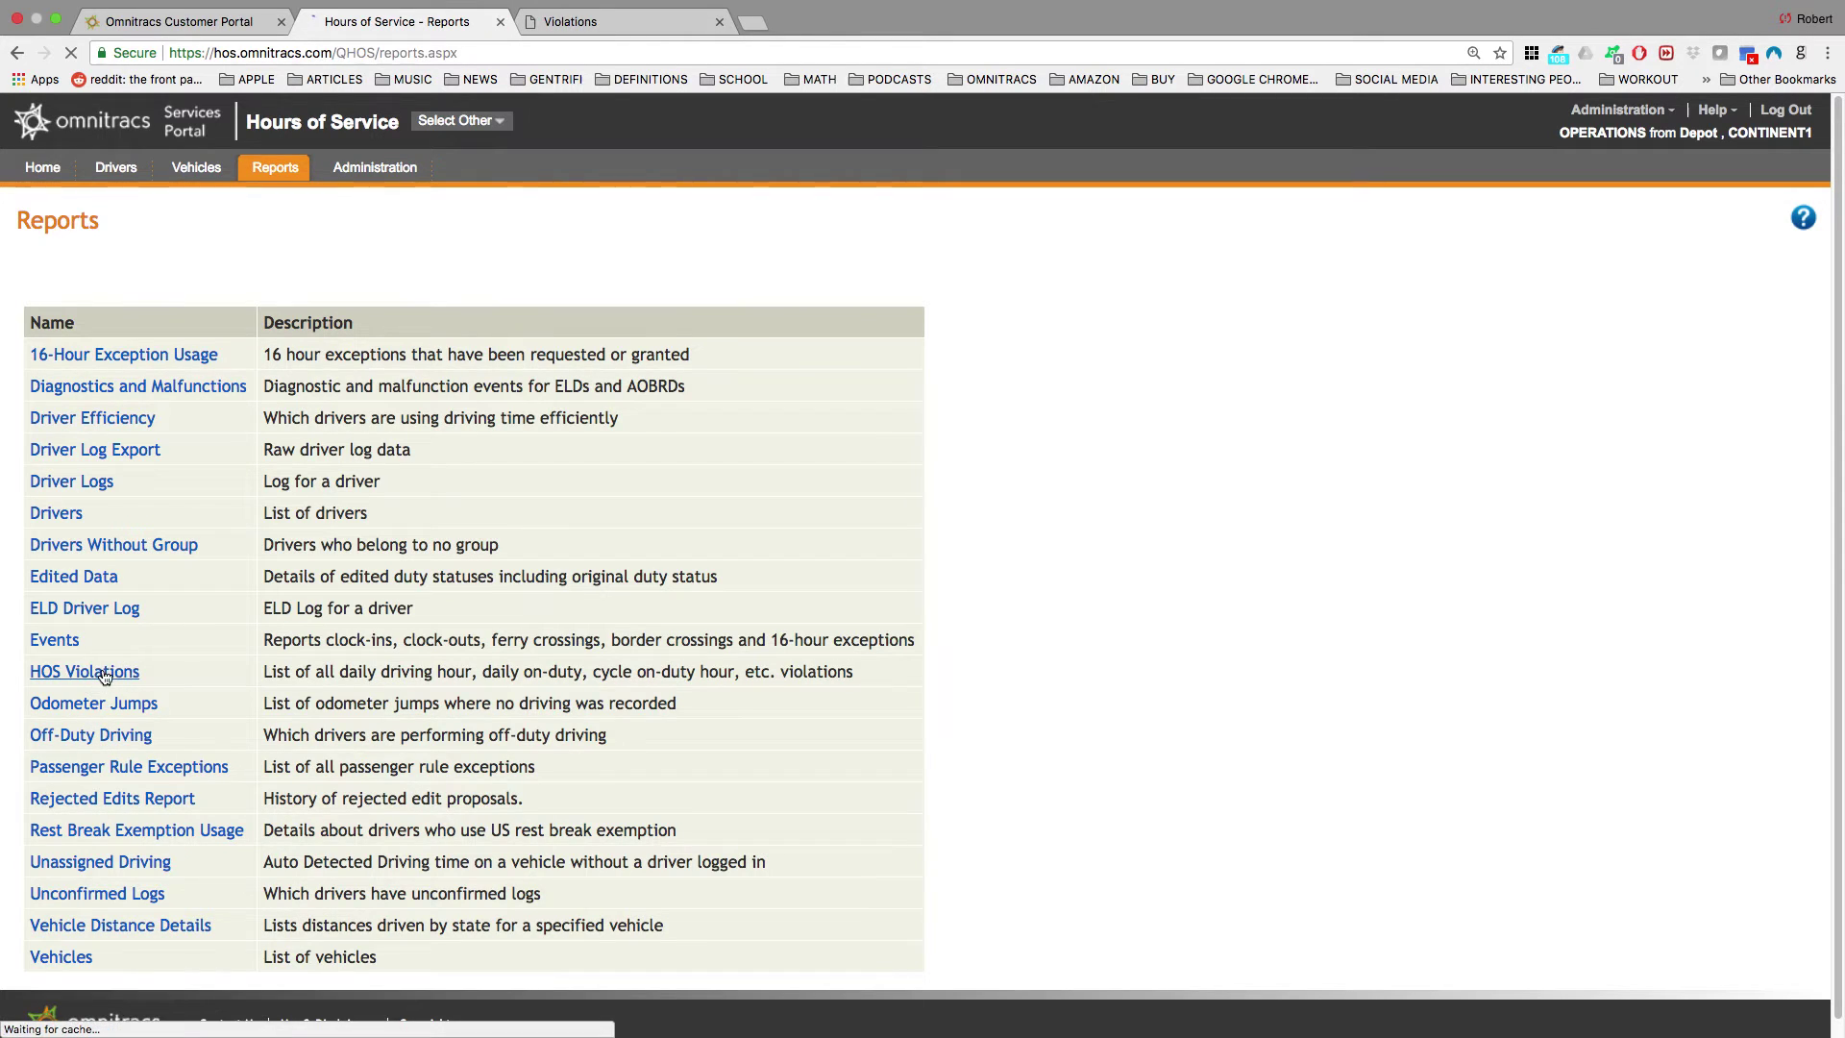
{"action": "left_click", "coordinate": [588, 23]}
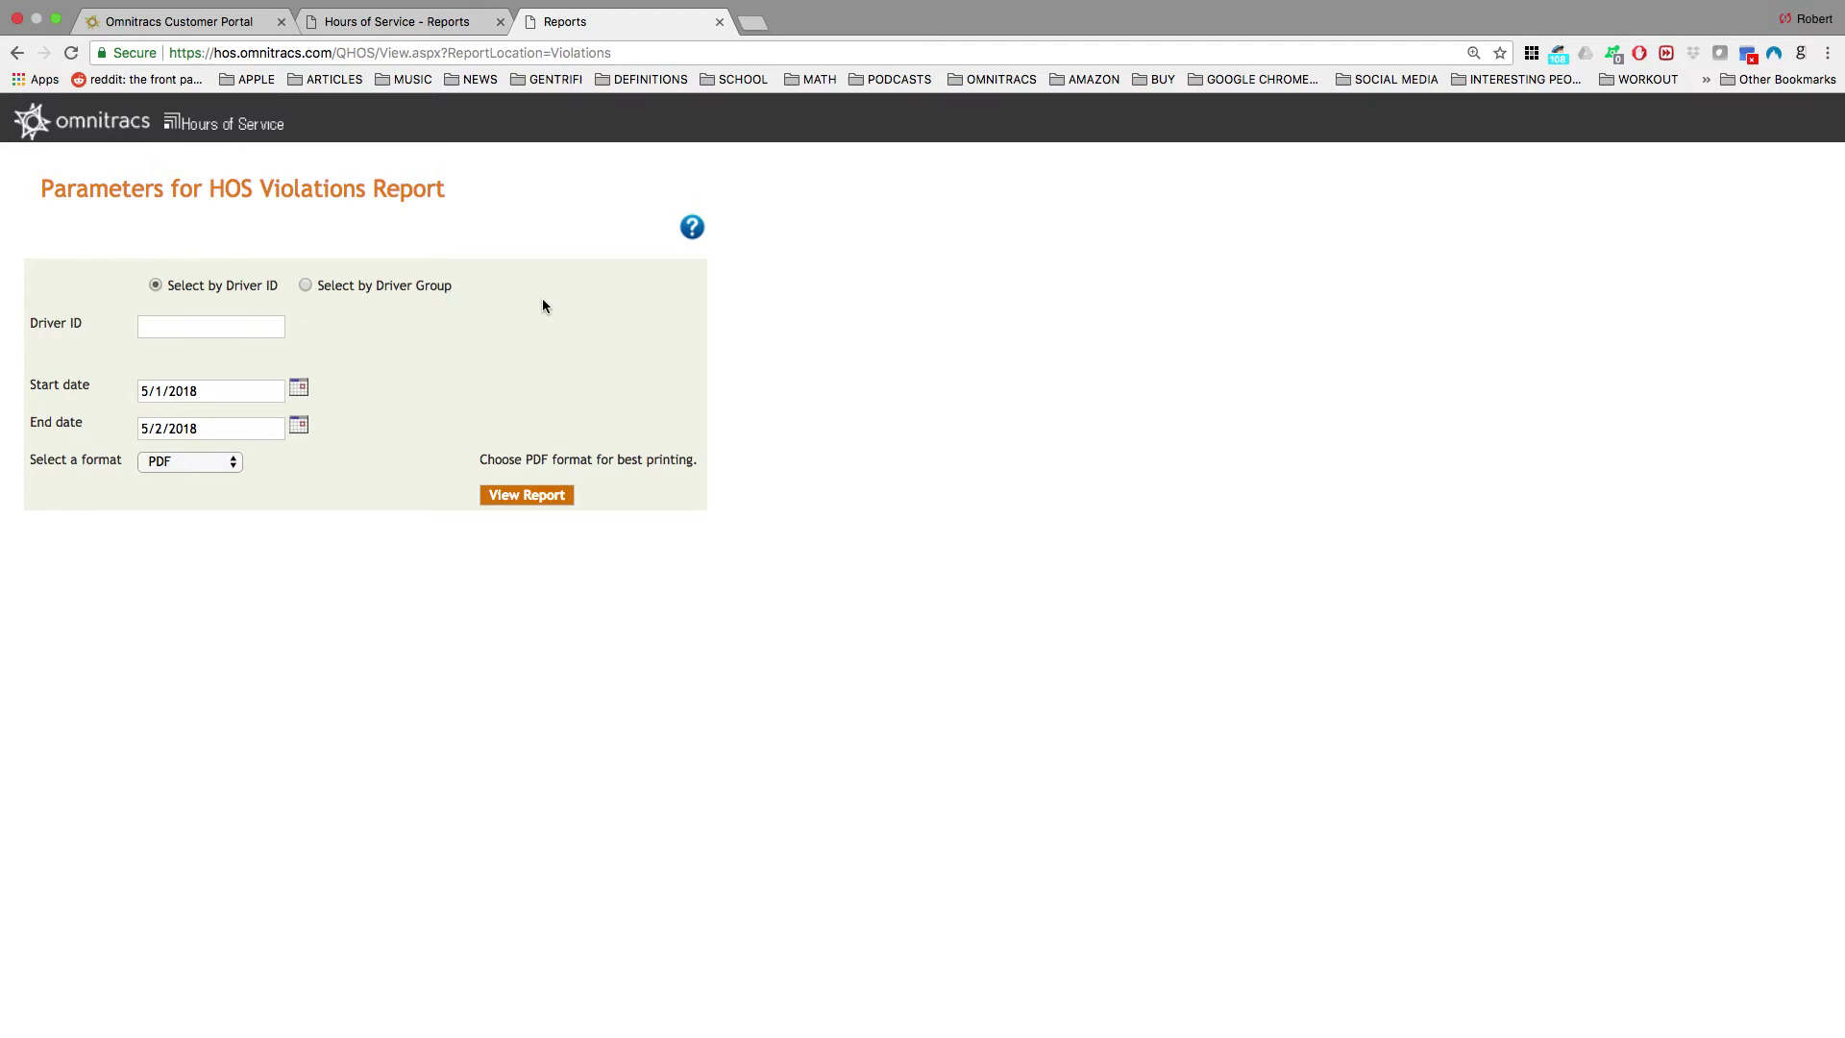
{"action": "left_click", "coordinate": [247, 391]}
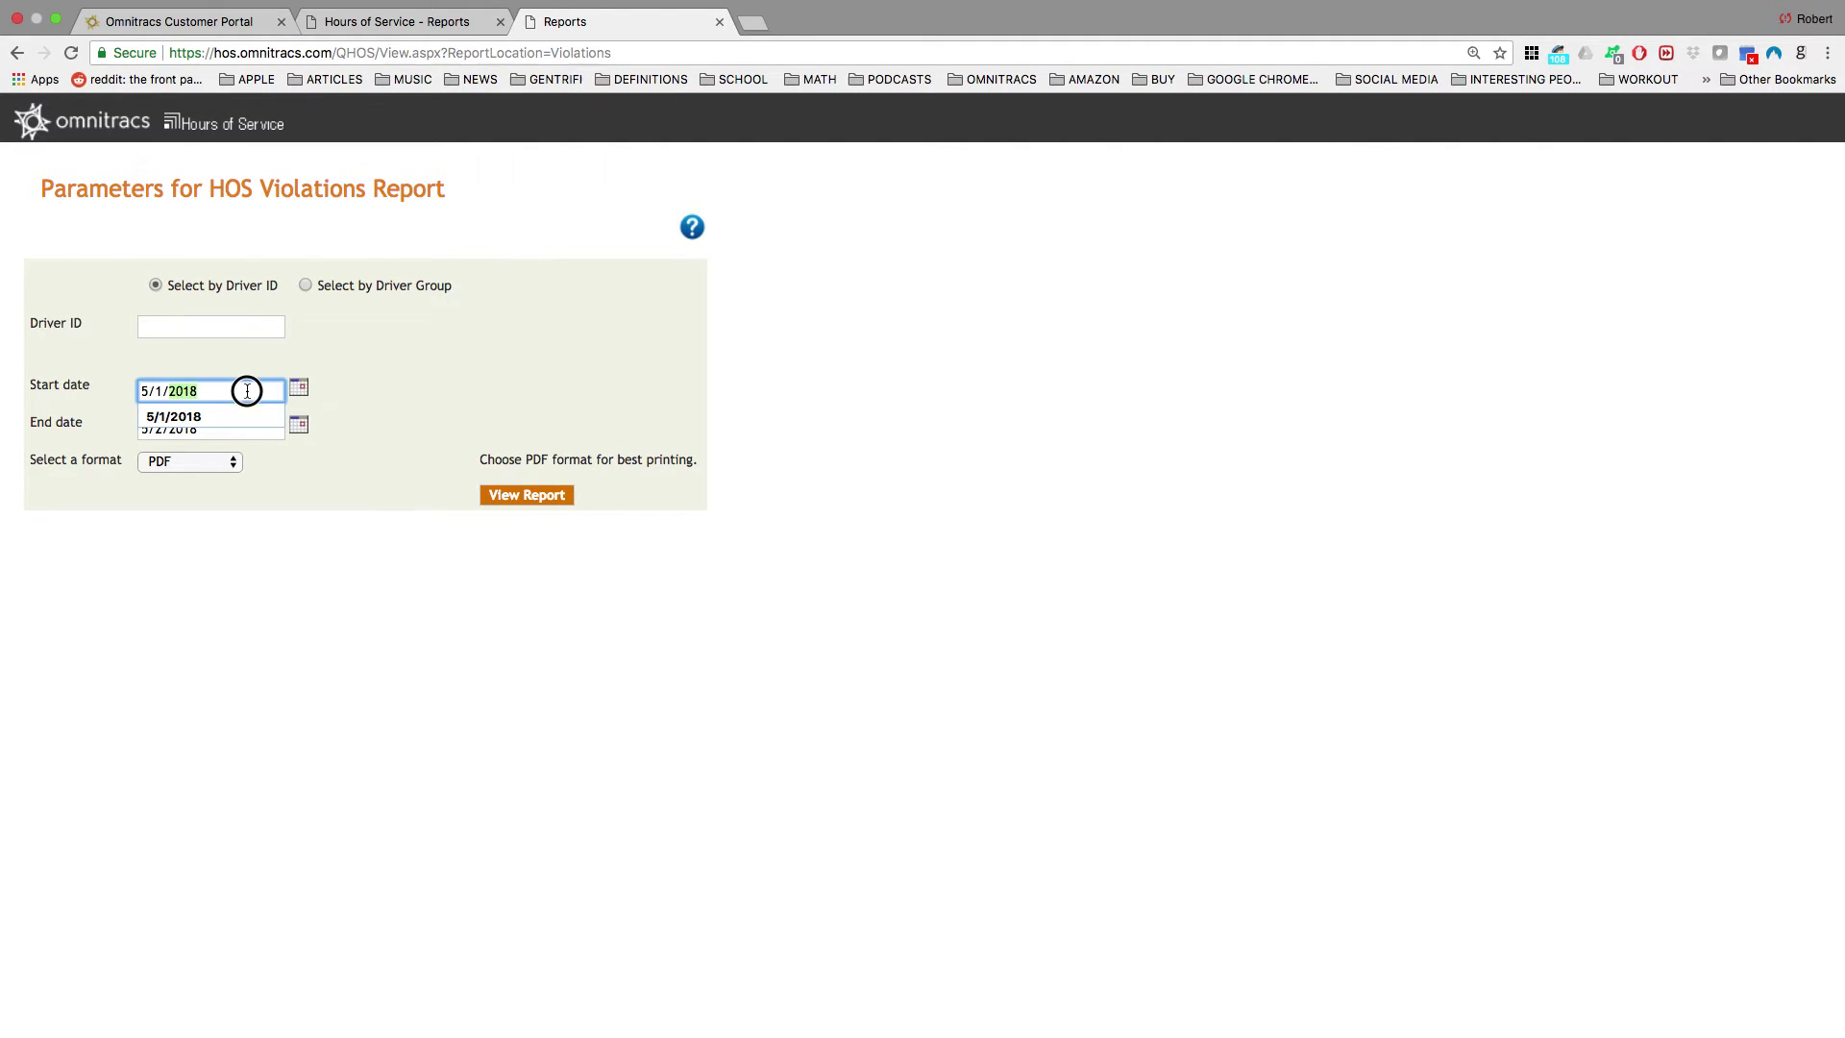
{"action": "type", "text": "4"}
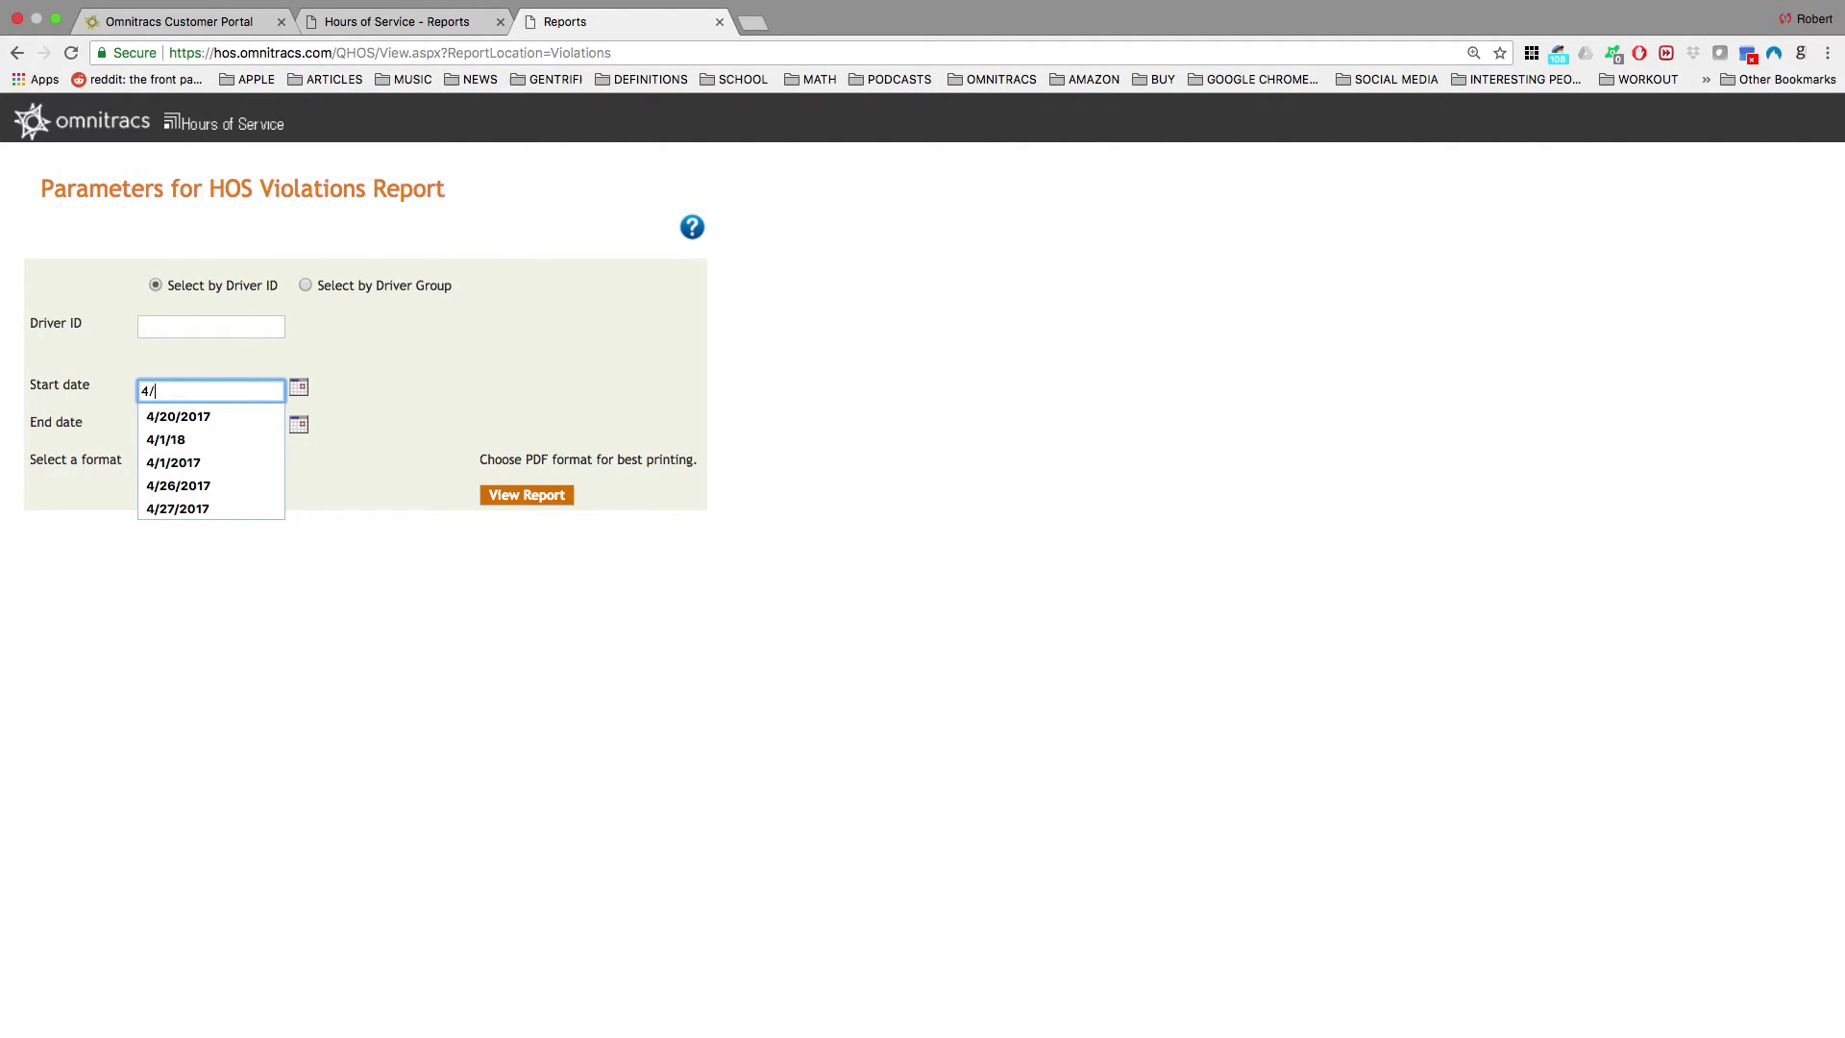
{"action": "type", "text": "/1/2"}
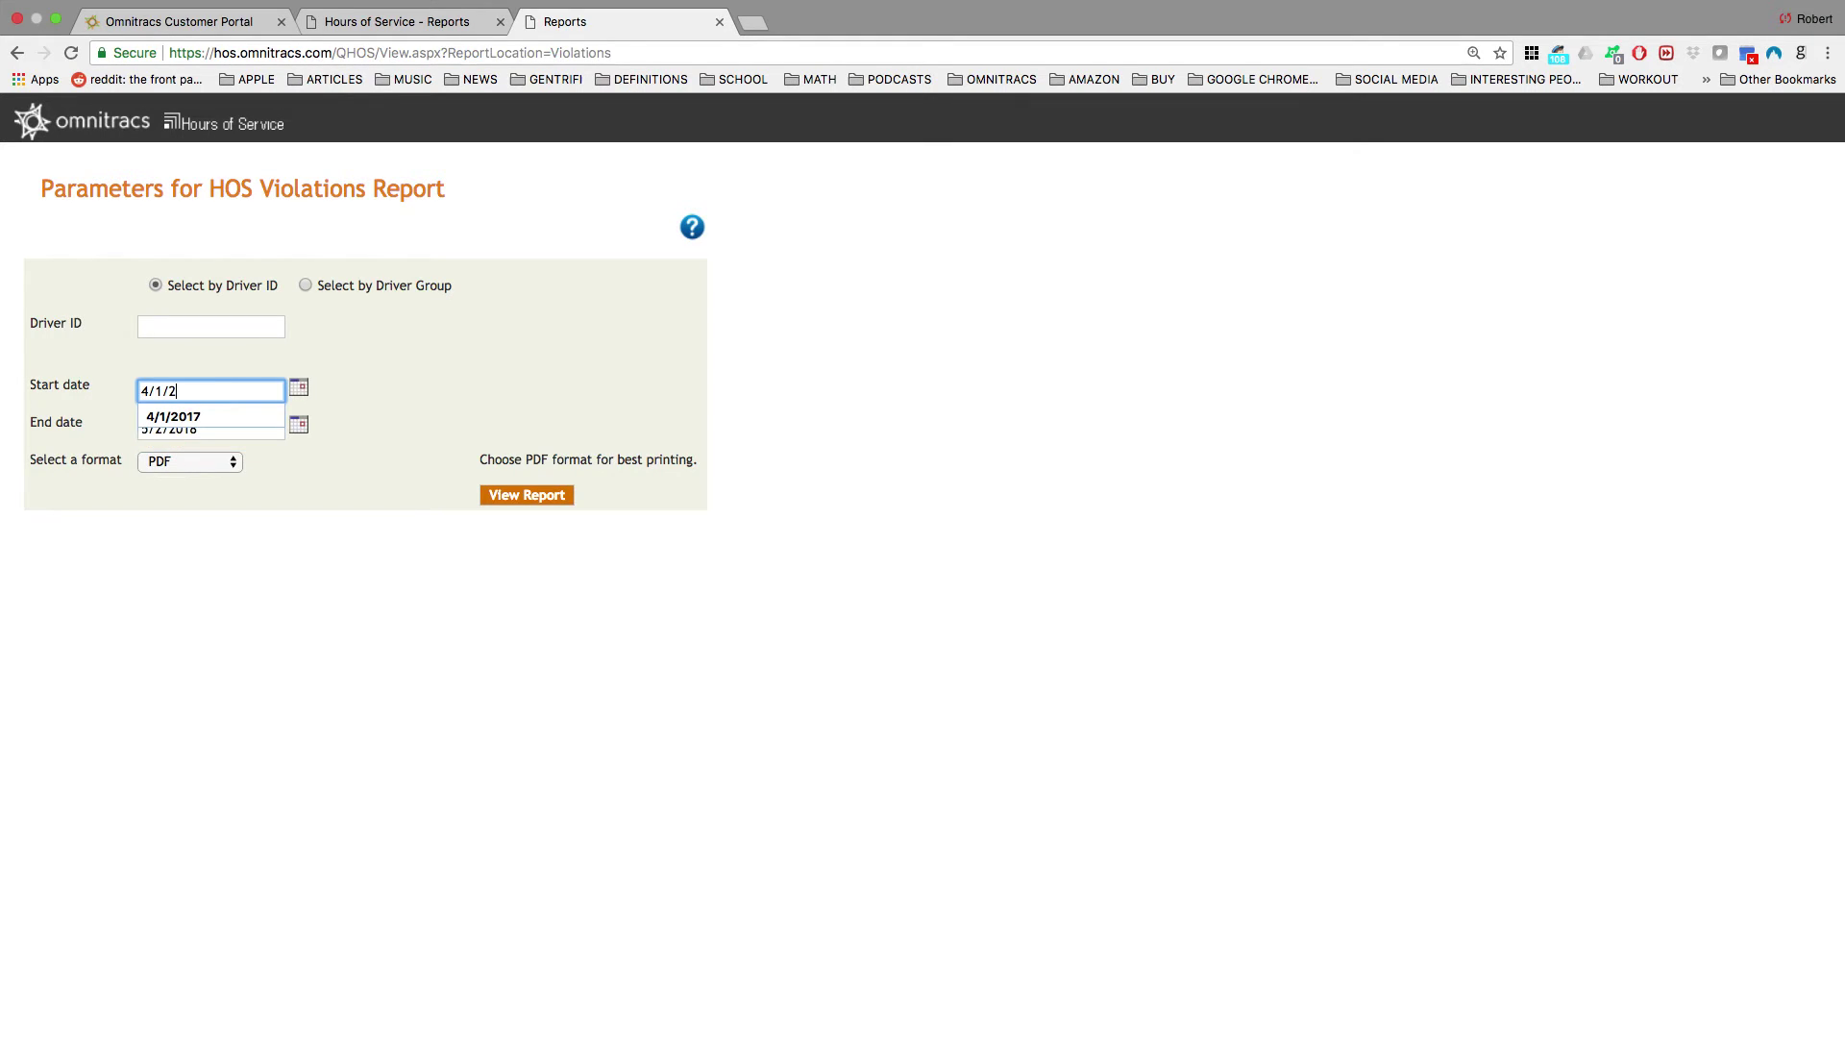
{"action": "type", "text": "018"}
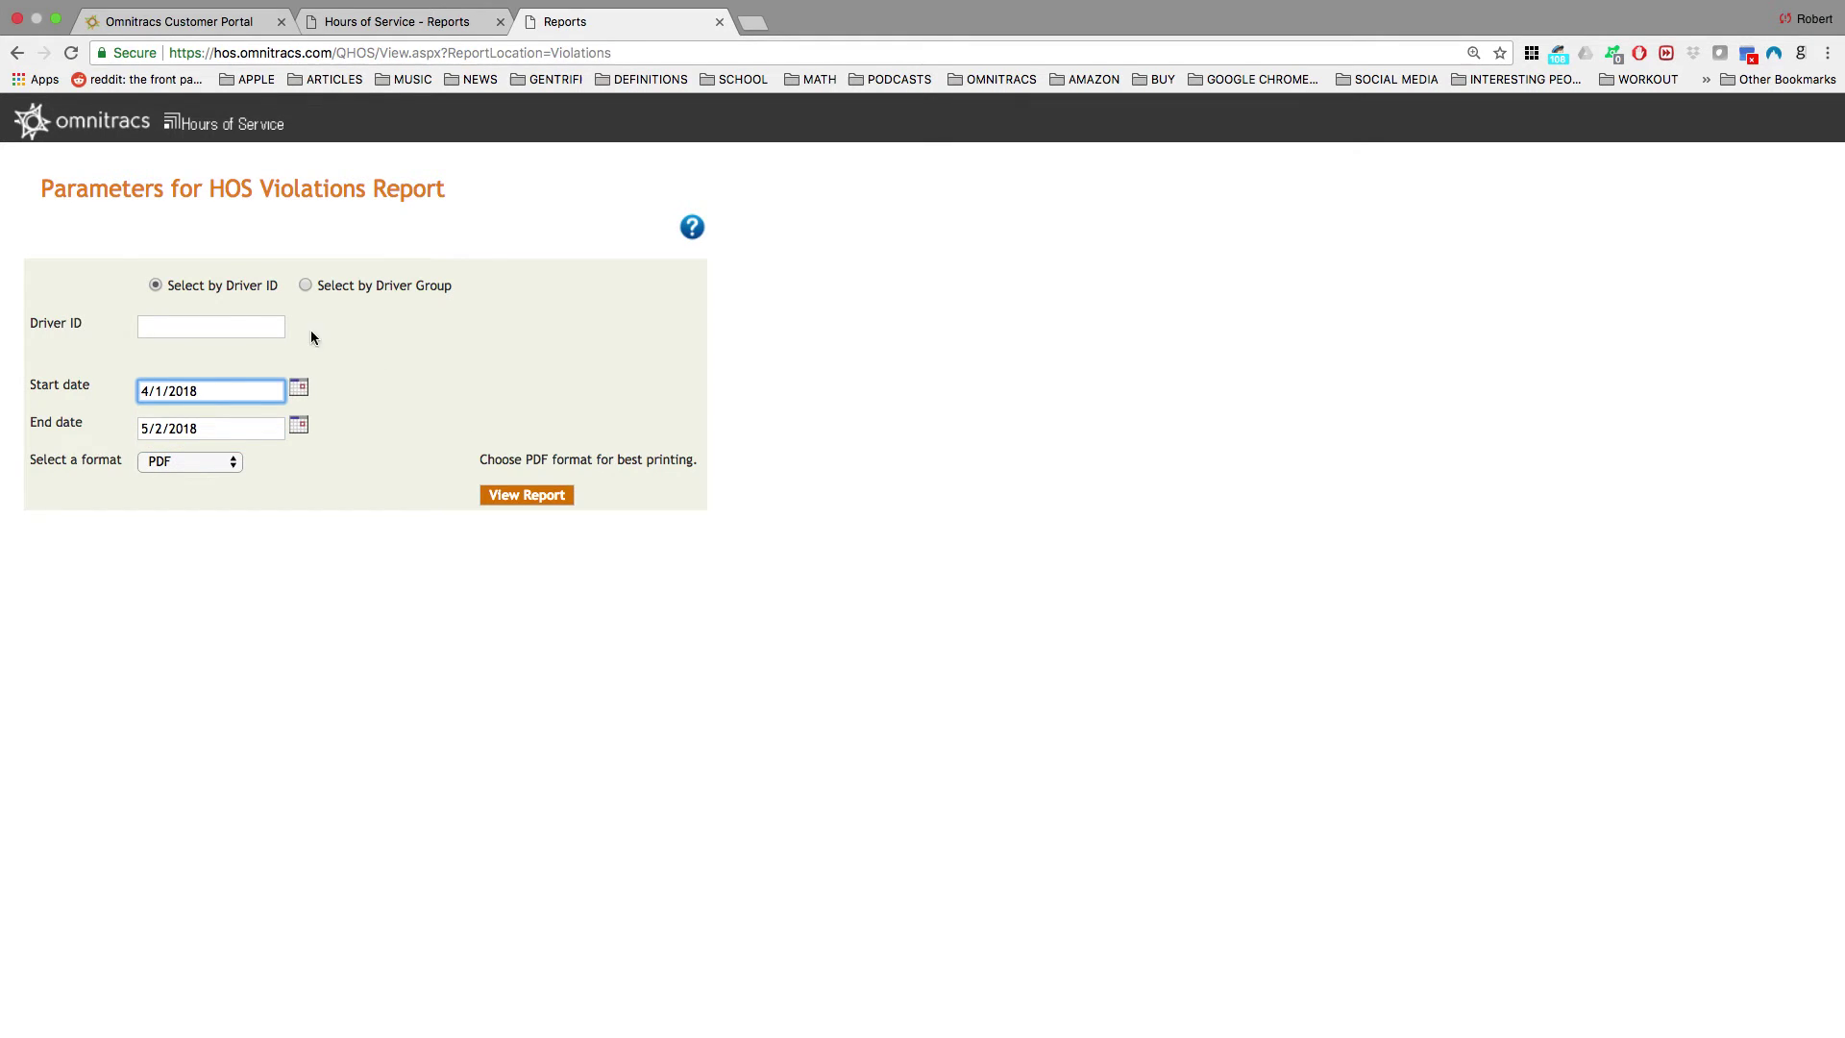
{"action": "left_click", "coordinate": [296, 286]}
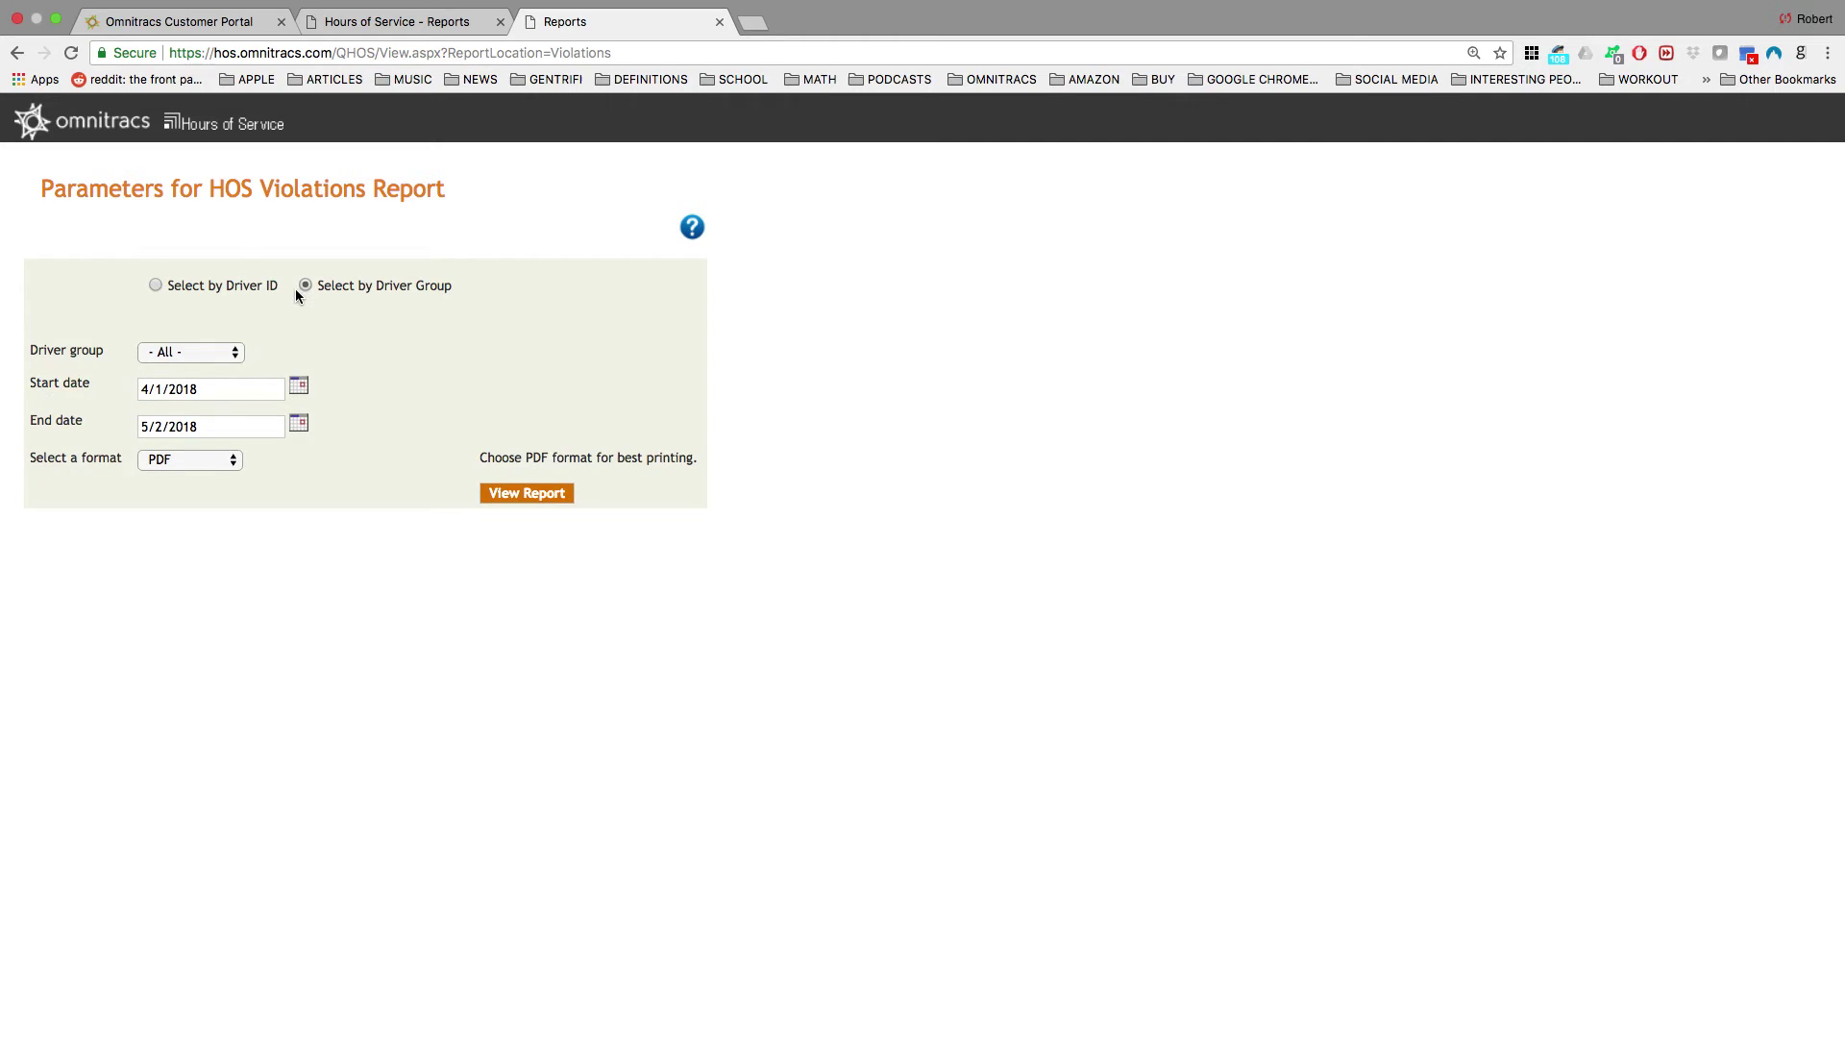
{"action": "left_click", "coordinate": [536, 494]}
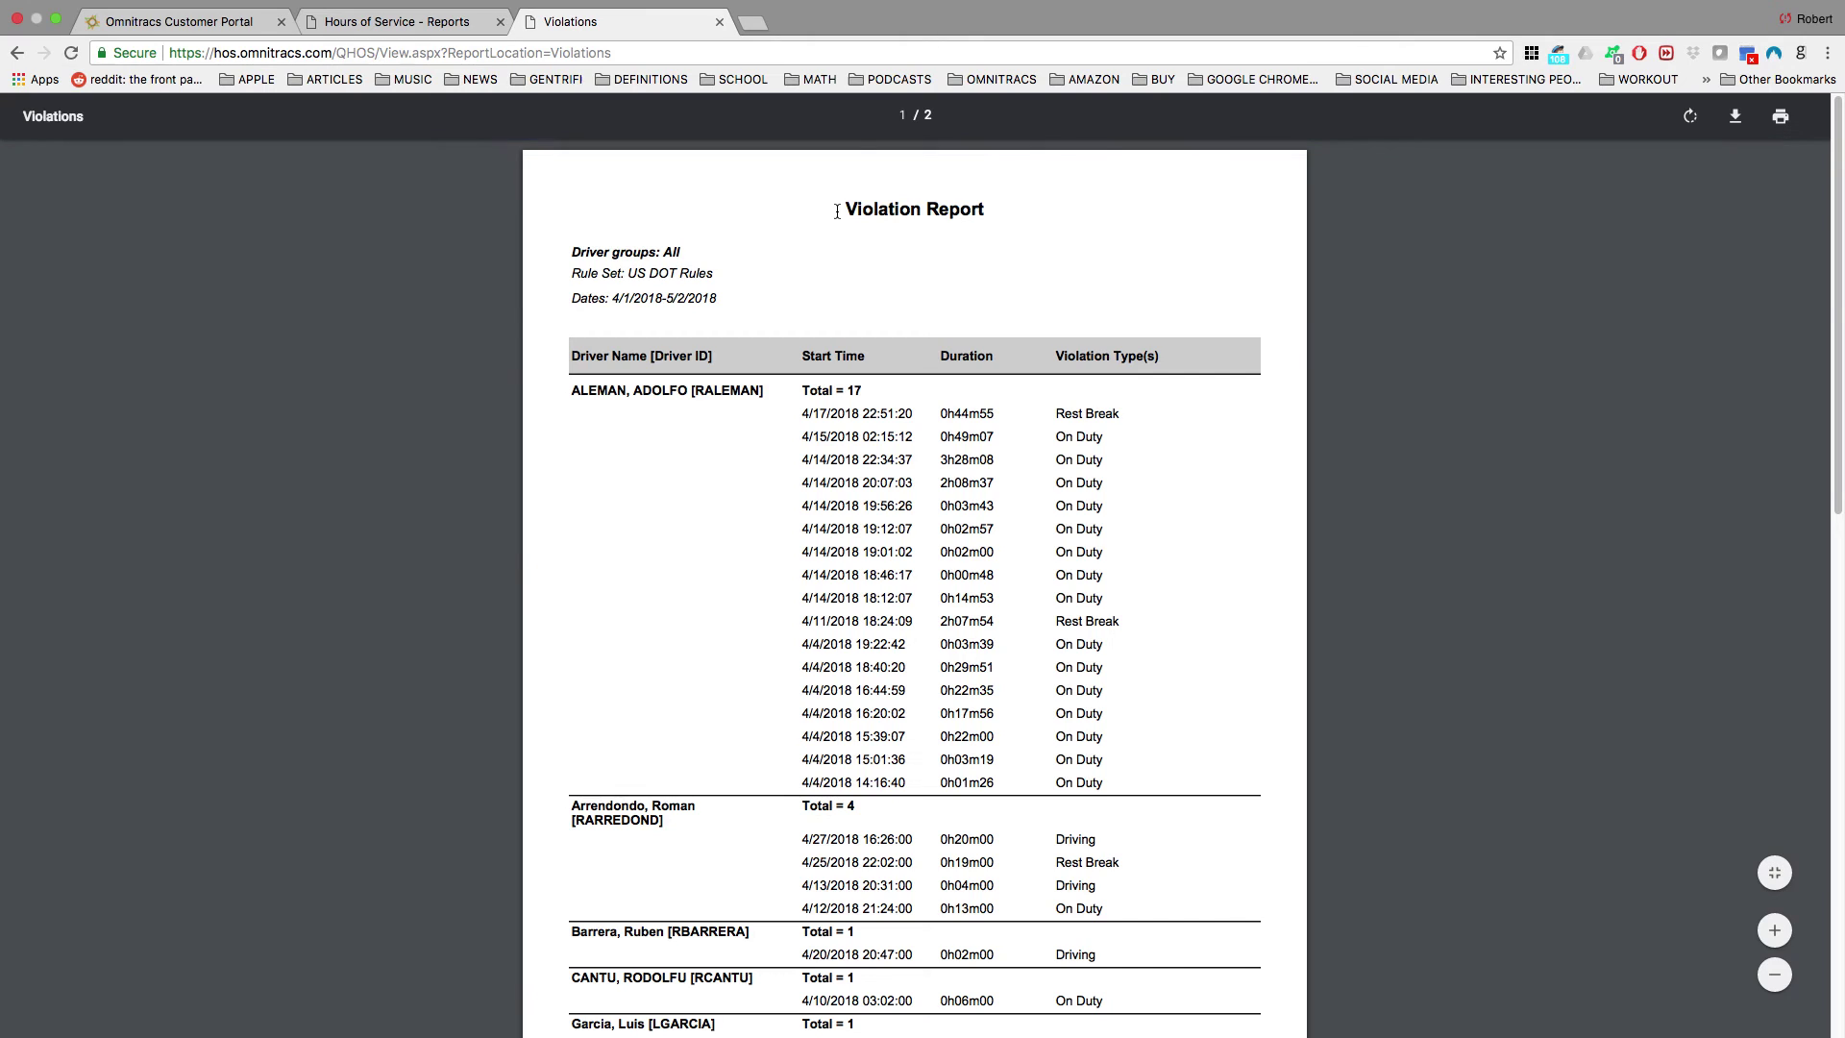
Scroll the Violation Report down to page 2 of 2, showing four more drivers' violations.
{"action": "scroll", "coordinate": [732, 416], "scroll_direction": "down", "scroll_amount": 3}
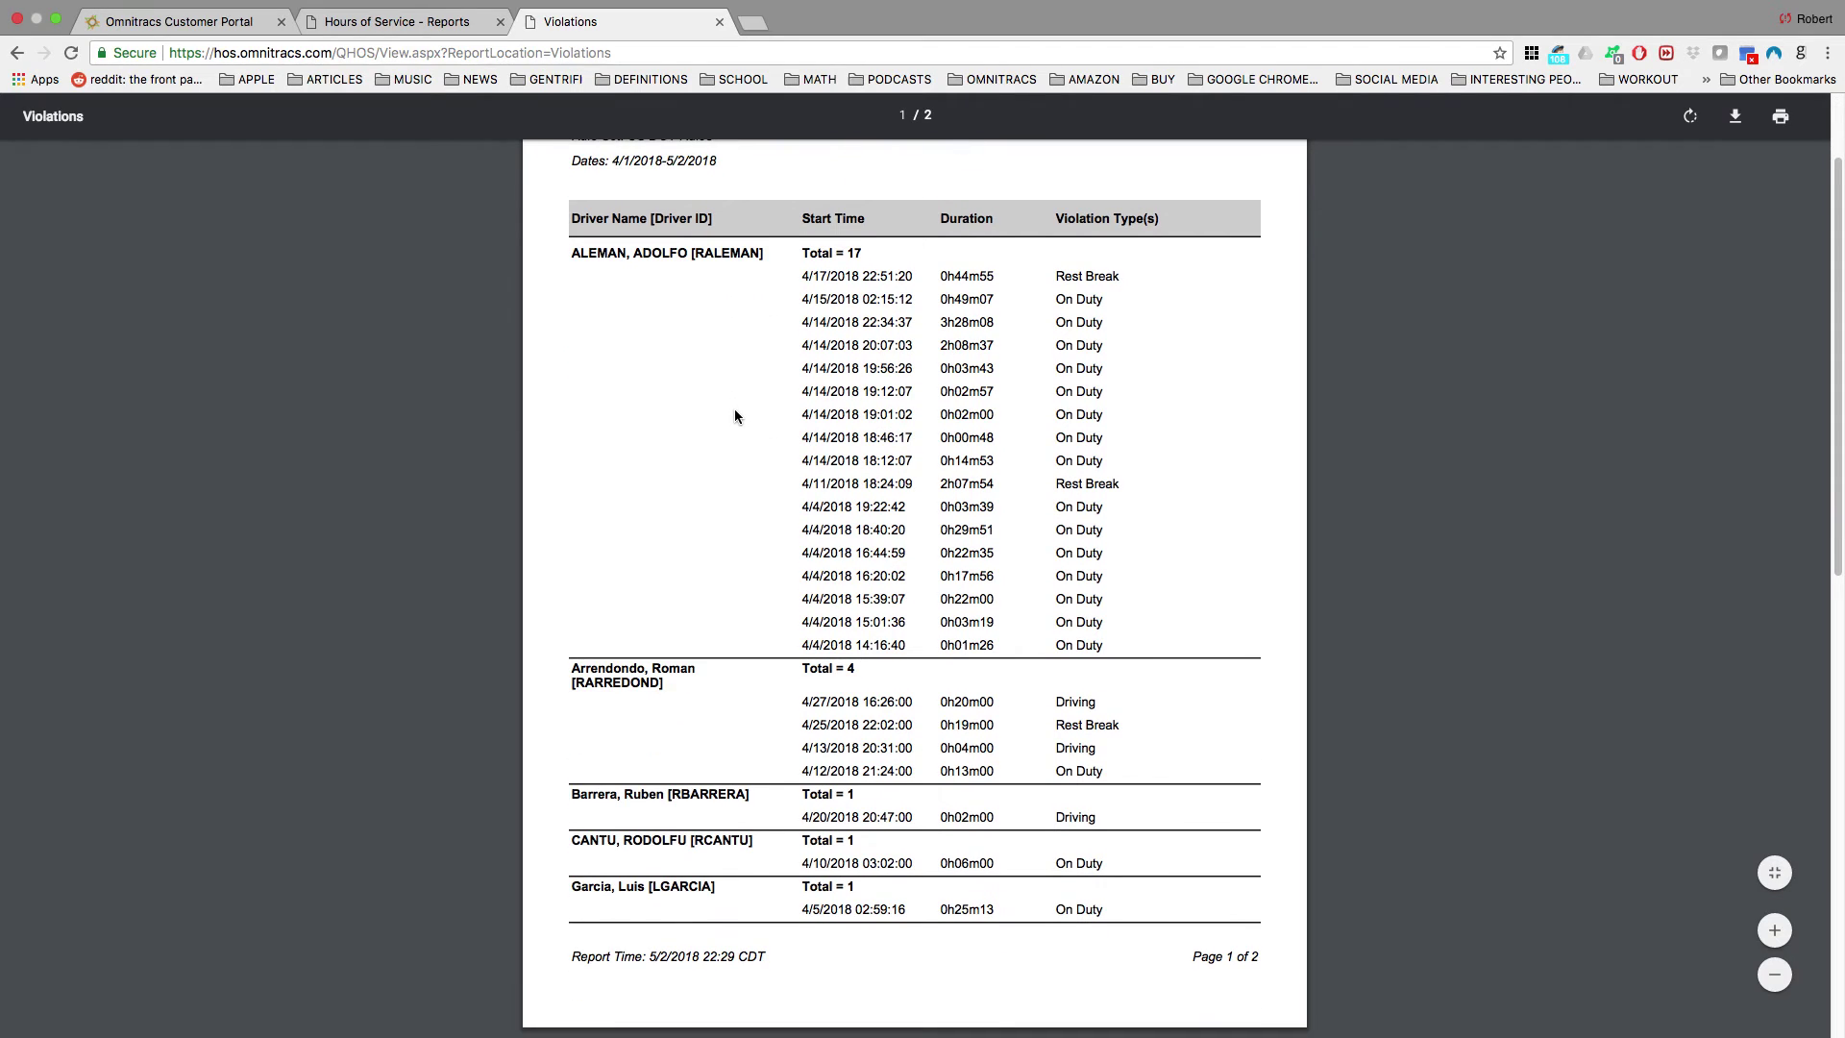
{"action": "scroll", "coordinate": [746, 457], "scroll_direction": "down", "scroll_amount": 1}
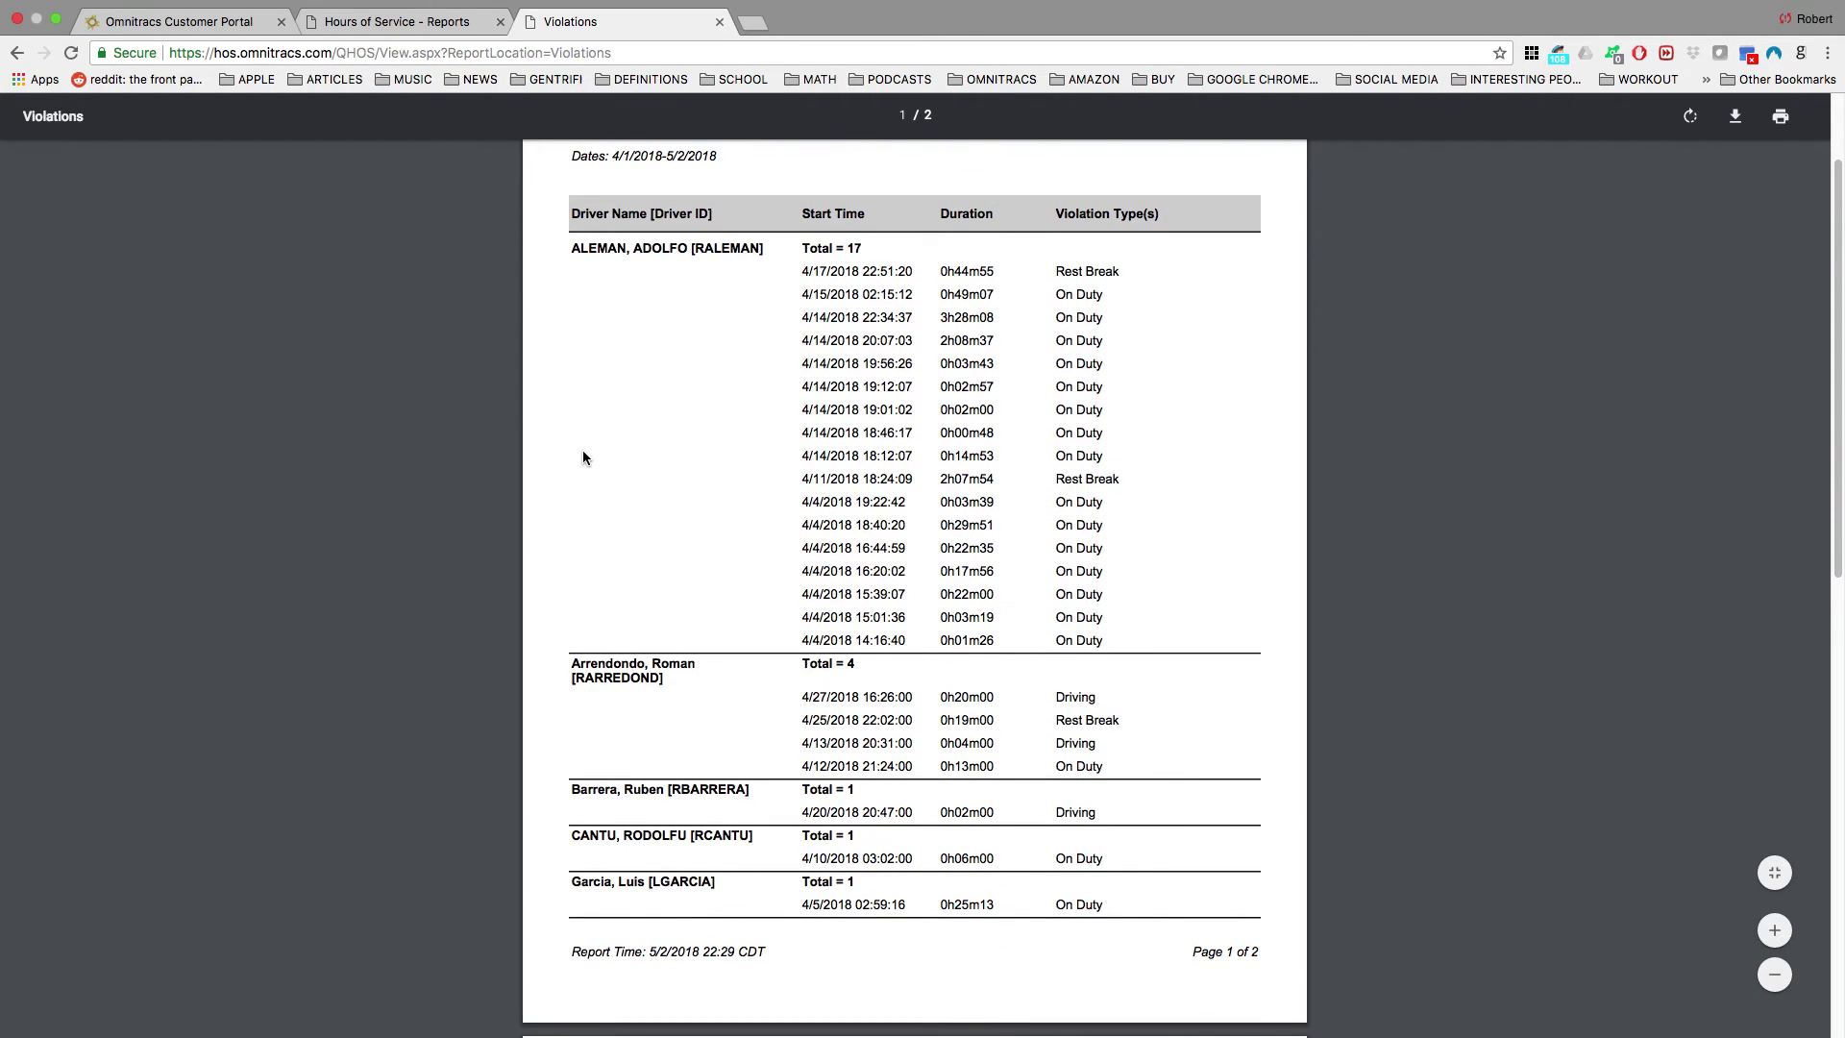
{"action": "scroll", "coordinate": [582, 451], "scroll_direction": "down", "scroll_amount": 2}
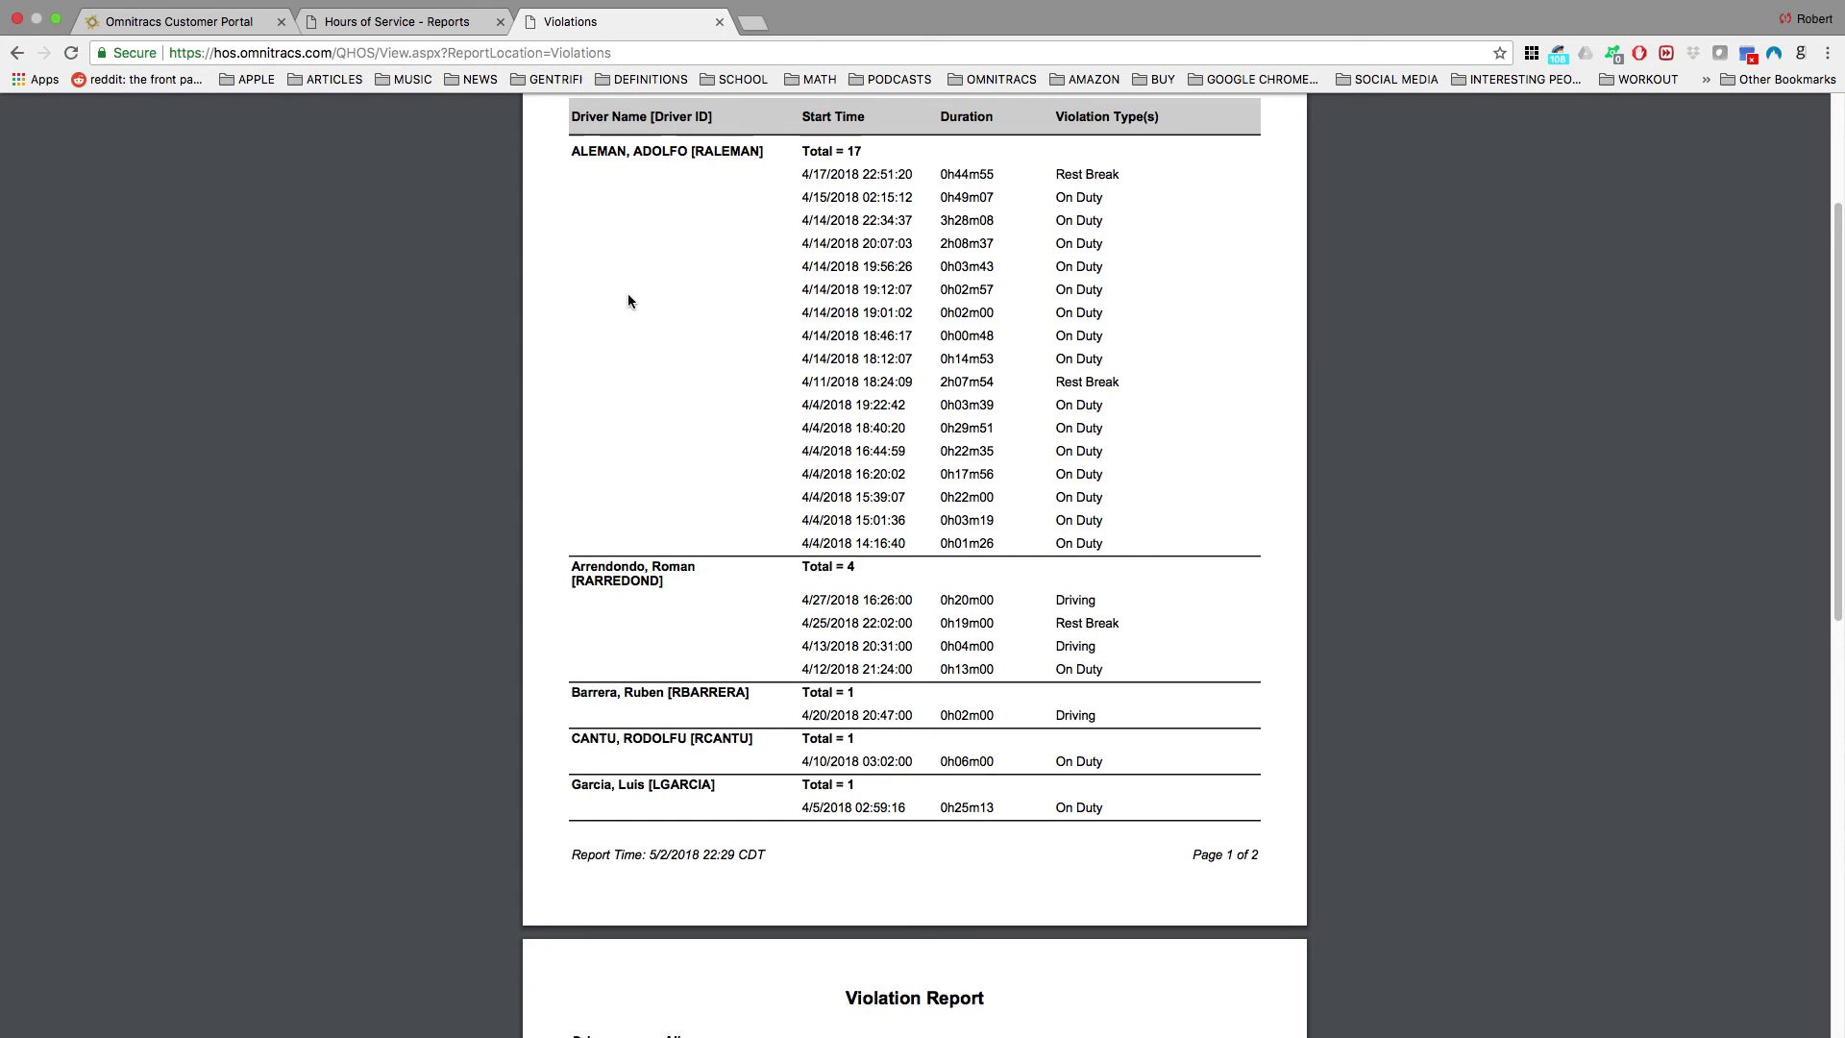
{"action": "scroll", "coordinate": [639, 365], "scroll_direction": "down", "scroll_amount": 8}
{"action": "scroll", "coordinate": [648, 396], "scroll_direction": "down", "scroll_amount": 3}
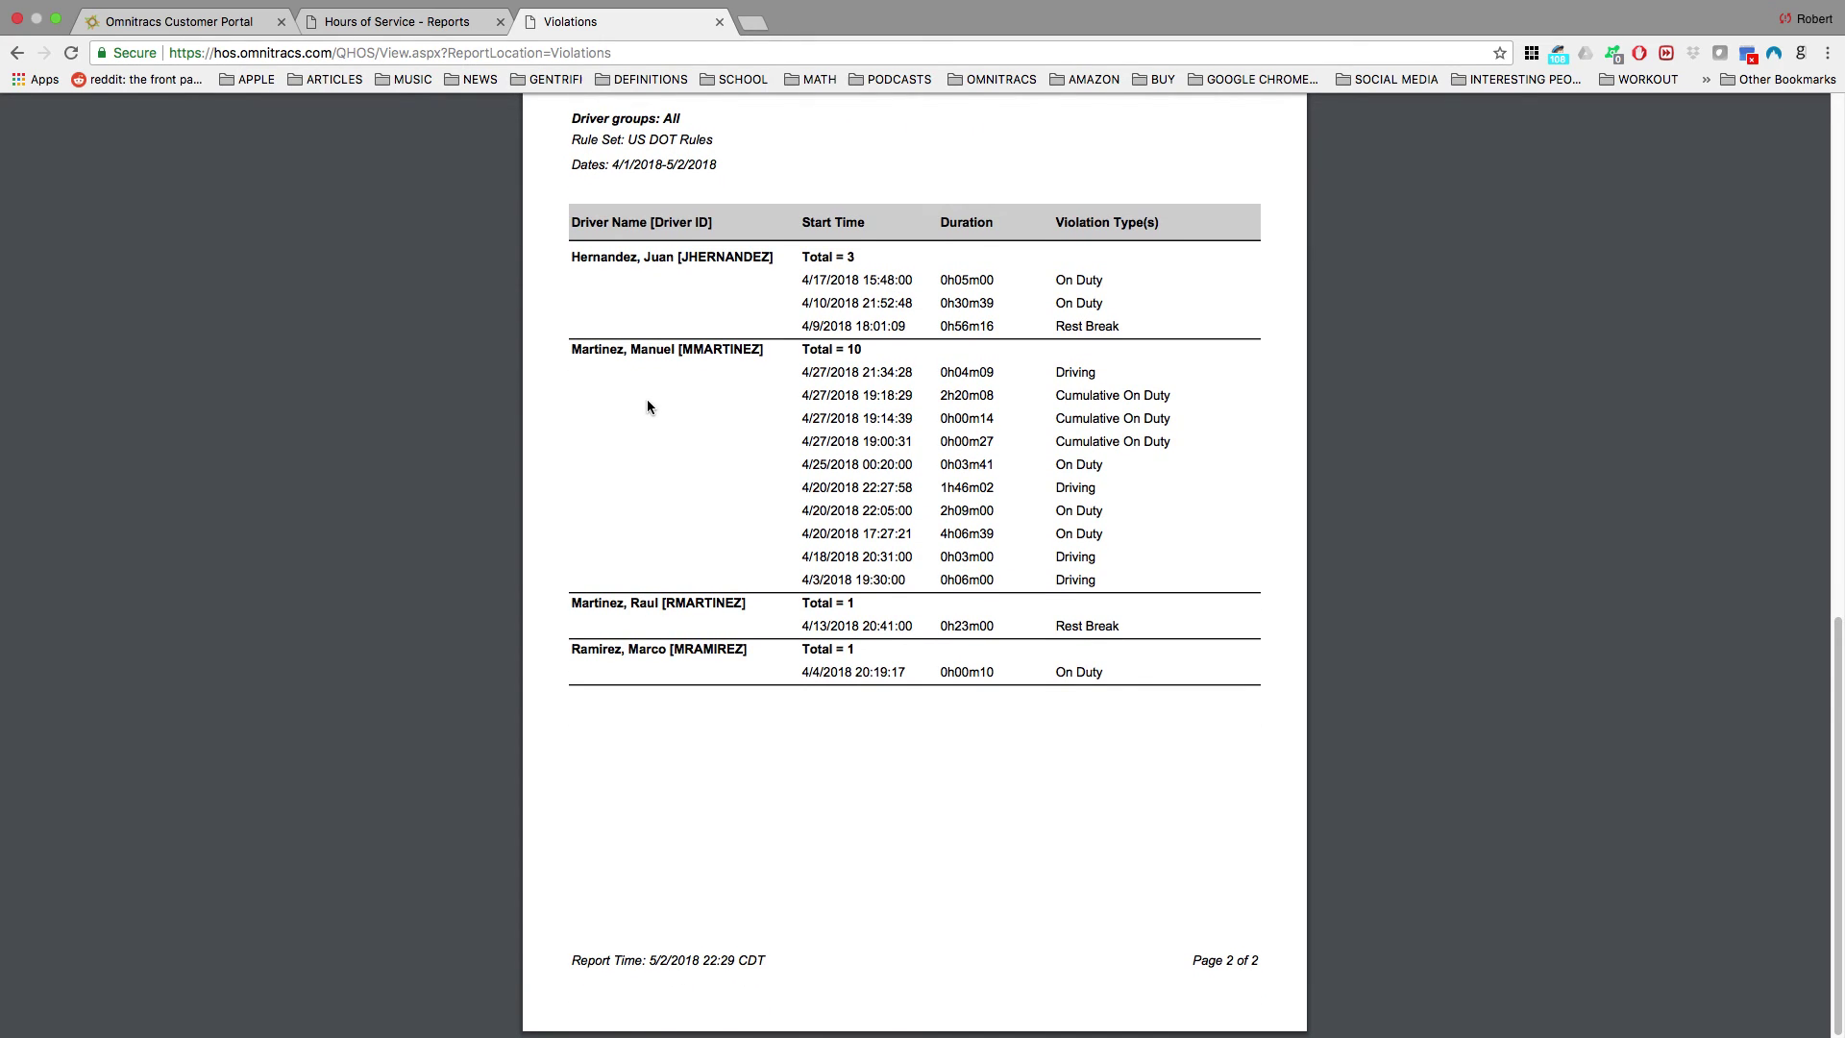
Switch back to the 'Hours of Service - Reports' browser tab.
{"action": "left_click", "coordinate": [398, 29]}
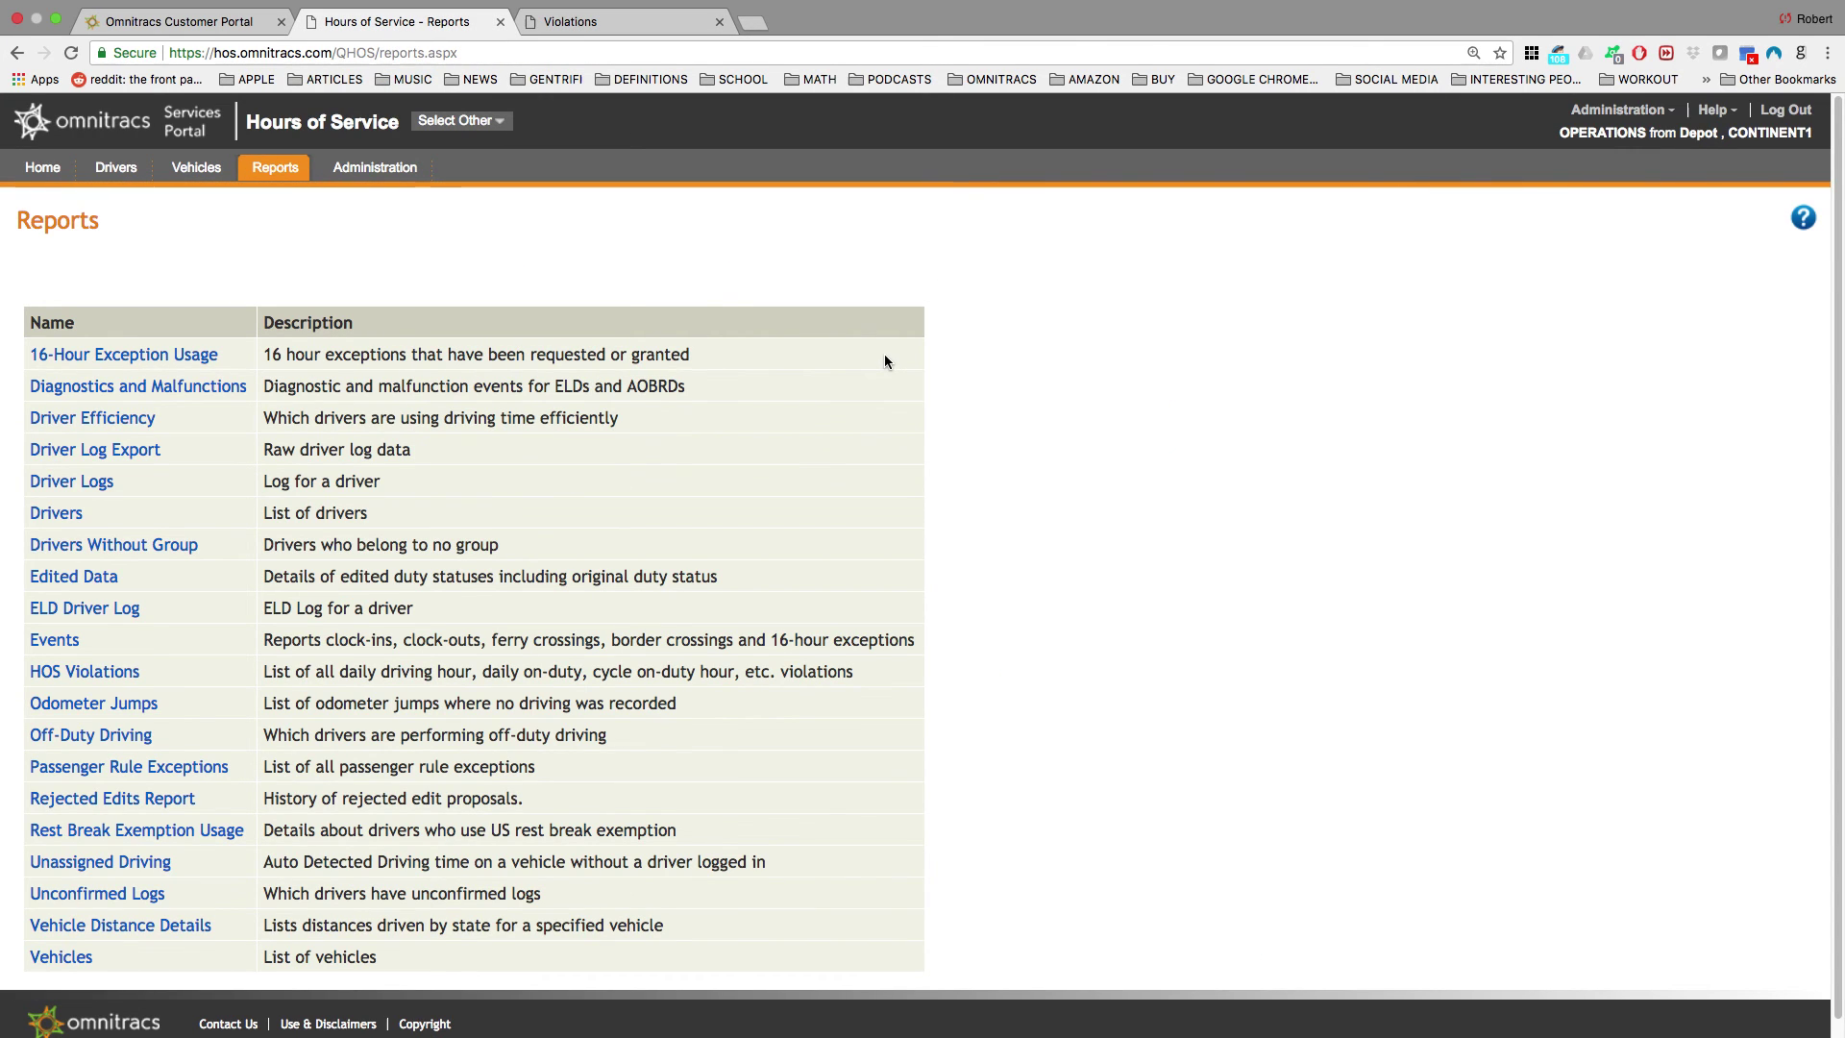